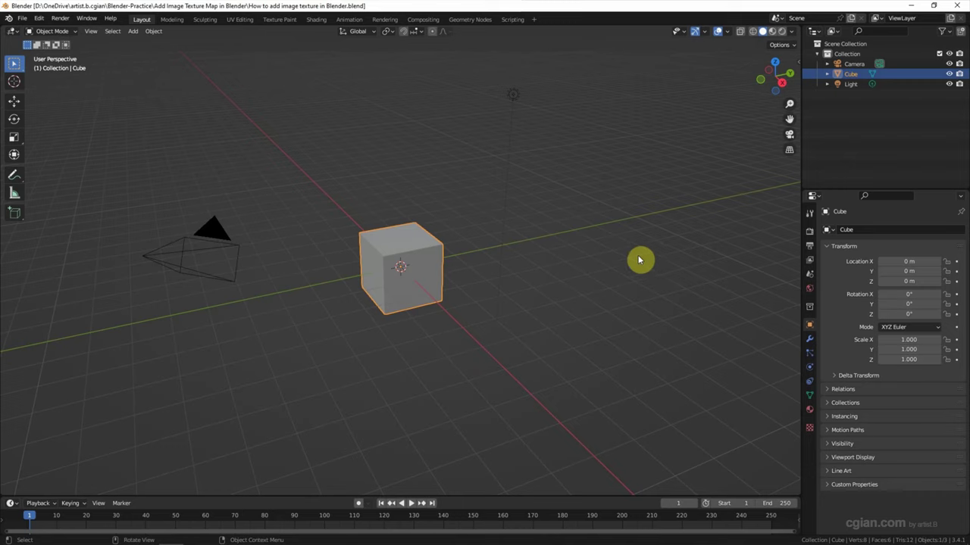
# Delete the default cube, camera and light, and add a plane mesh at the world origin
pyautogui.moveTo(577, 72); pyautogui.dragTo(67, 383)
pyautogui.press('Delete')
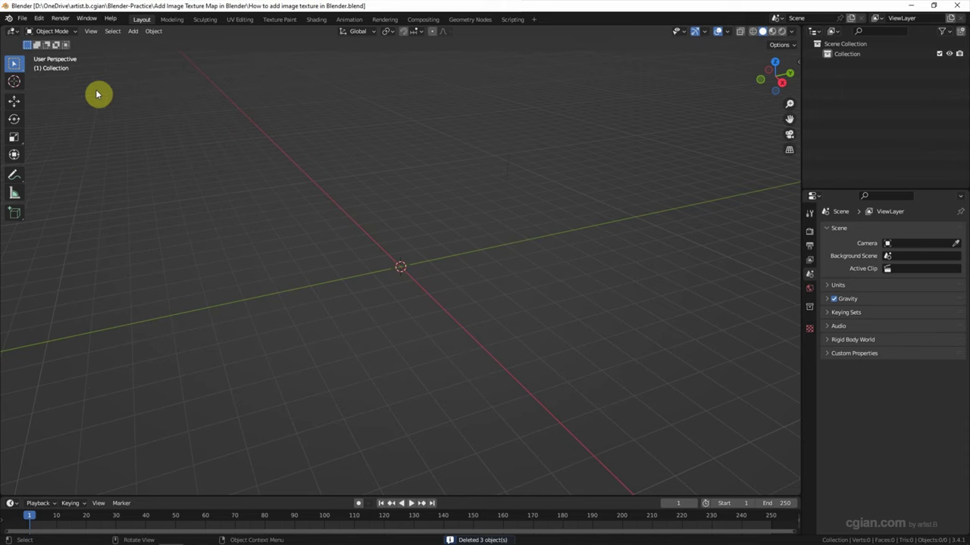
pyautogui.click(131, 32)
pyautogui.moveTo(168, 46)
pyautogui.click(221, 43)
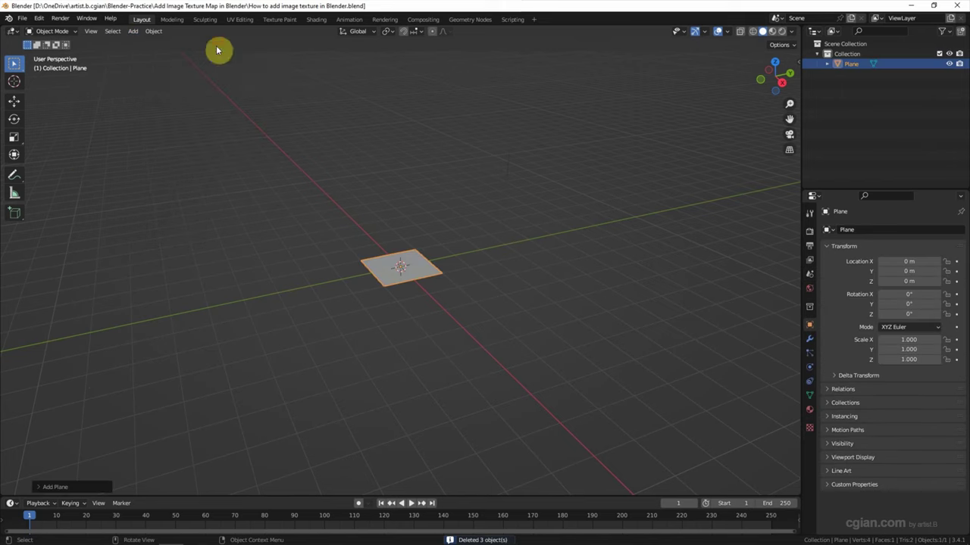
# Enlarge the timeline area to about half the window height and switch it to the Shader Editor
pyautogui.scroll(4, 311, 282)
pyautogui.moveTo(218, 280); pyautogui.dragTo(268, 181, button='middle')
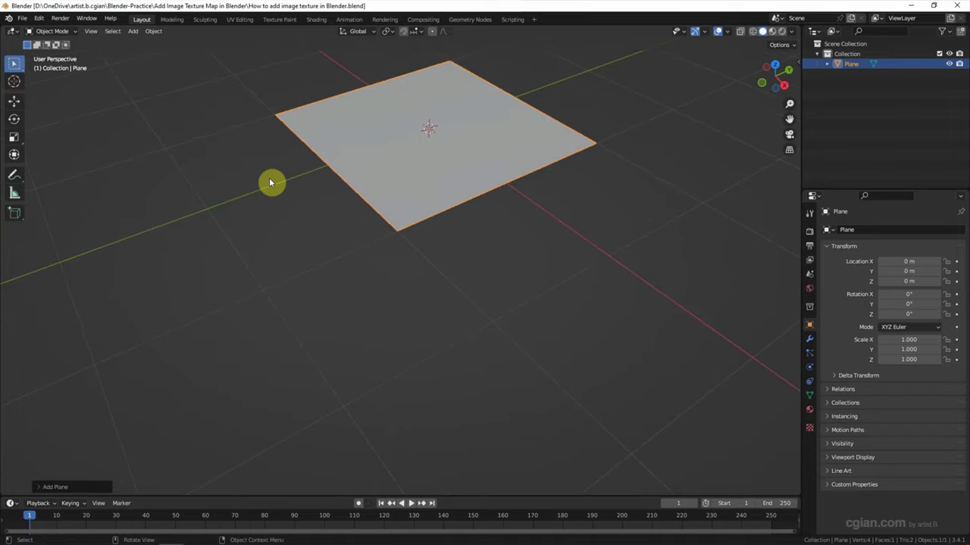
pyautogui.moveTo(234, 497); pyautogui.dragTo(250, 296)
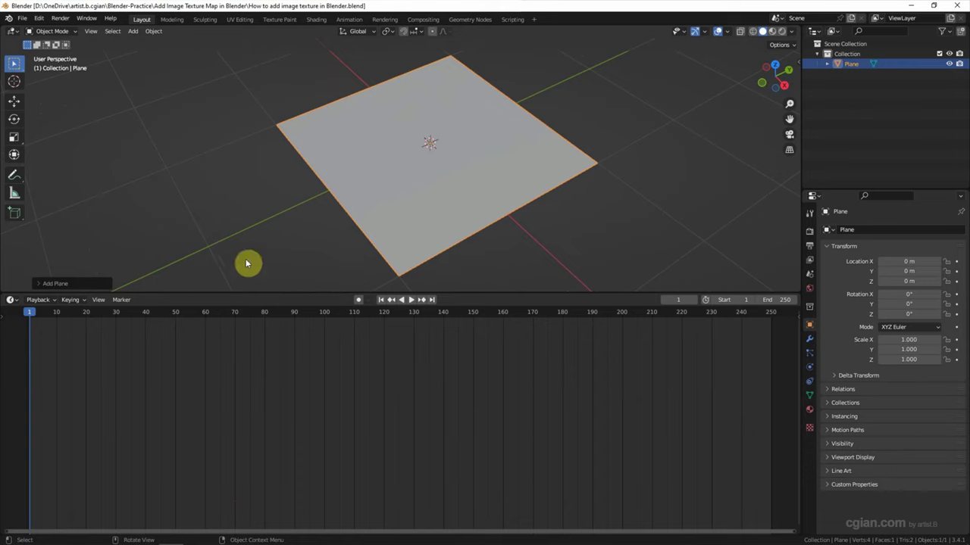
pyautogui.moveTo(250, 292); pyautogui.dragTo(228, 255)
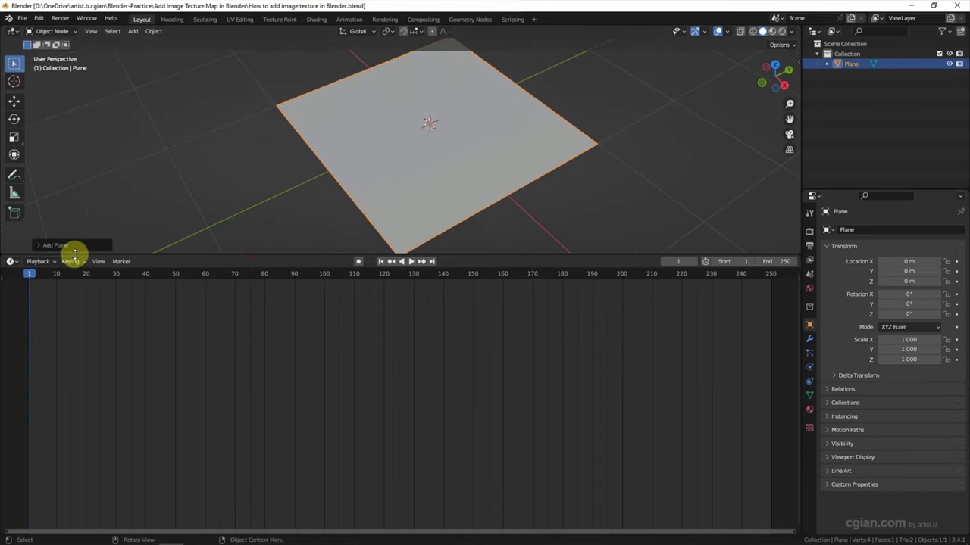
pyautogui.click(12, 262)
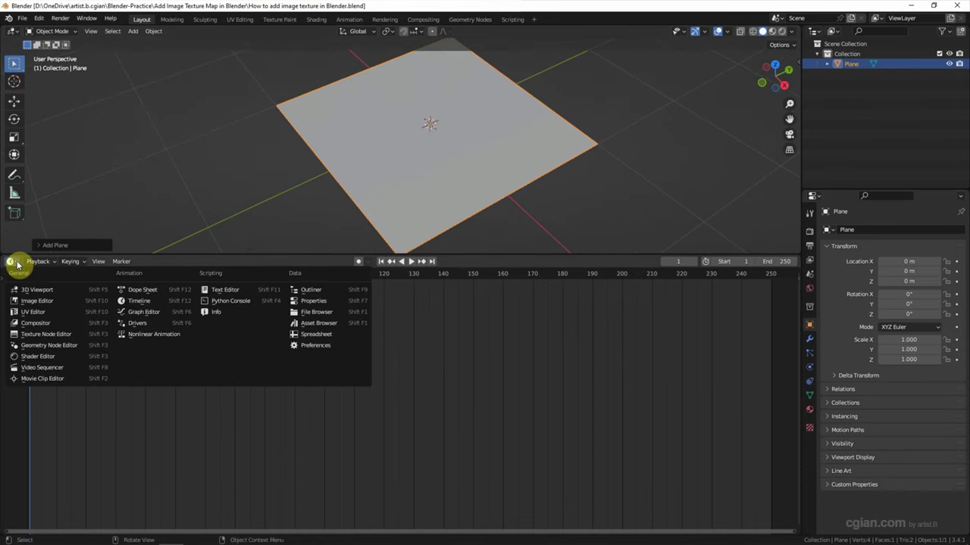
pyautogui.click(38, 359)
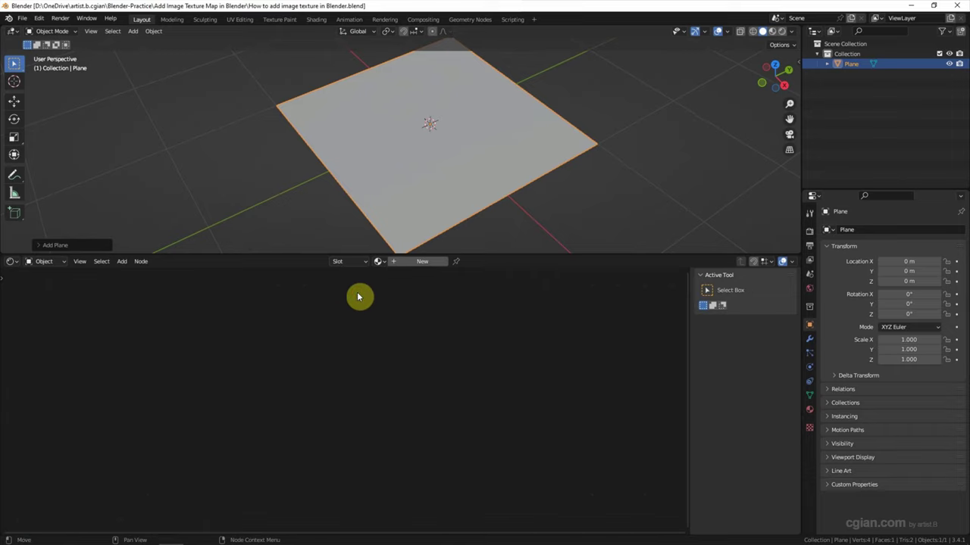
# Create a new node-based material for the plane
pyautogui.click(415, 261)
pyautogui.press('Home')
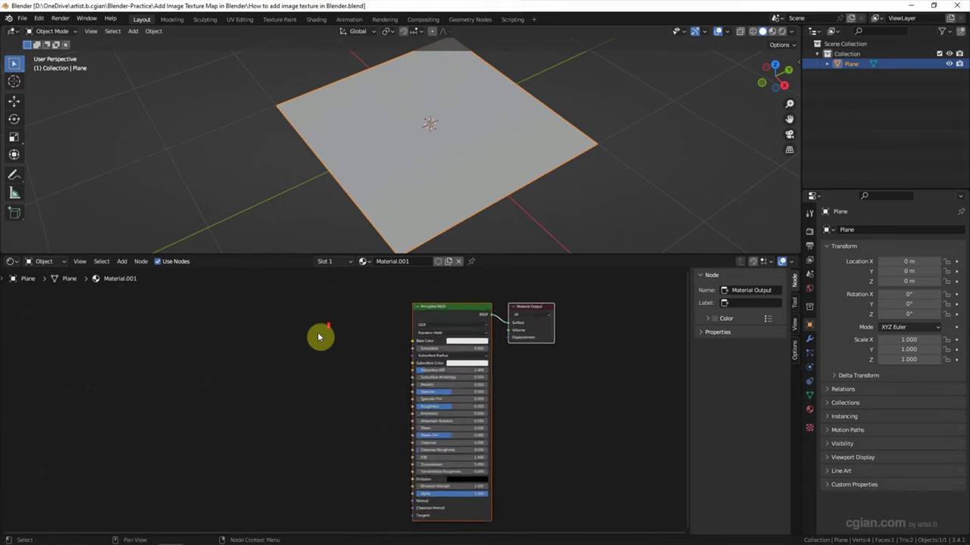
pyautogui.scroll(2, 345, 332)
pyautogui.moveTo(343, 328); pyautogui.dragTo(299, 396, button='middle')
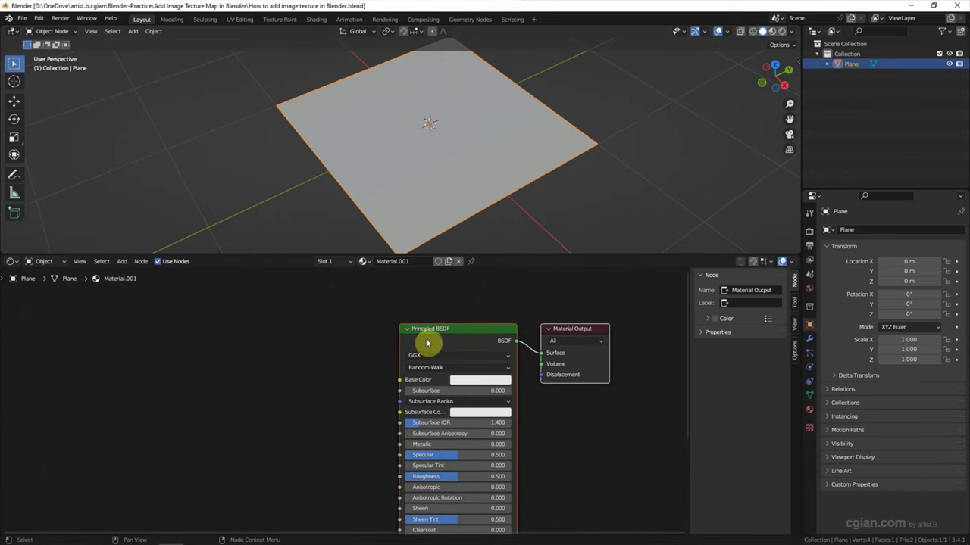
# Add an Image Texture node beside the Principled BSDF node on its input side
pyautogui.hotkey('shift', 'a')
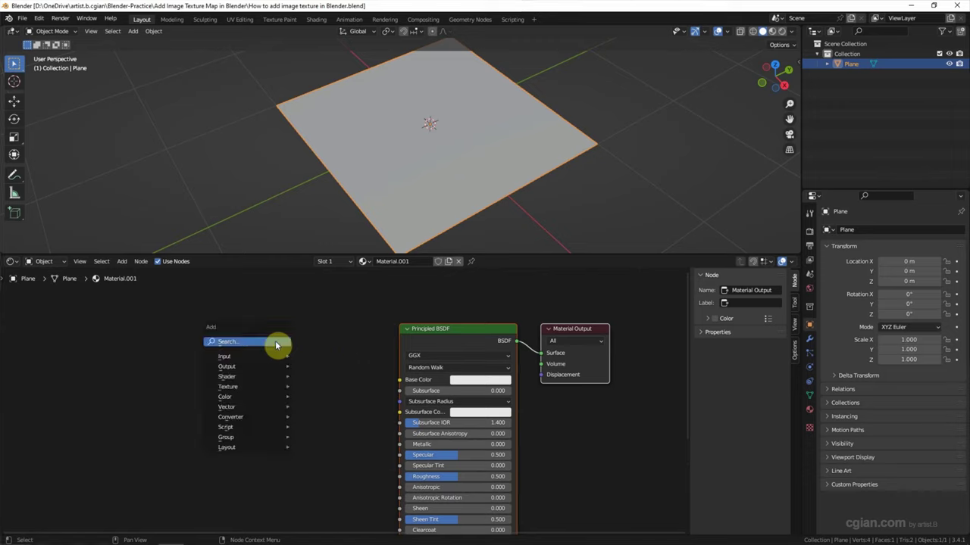
pyautogui.click(275, 342)
pyautogui.write('imat')
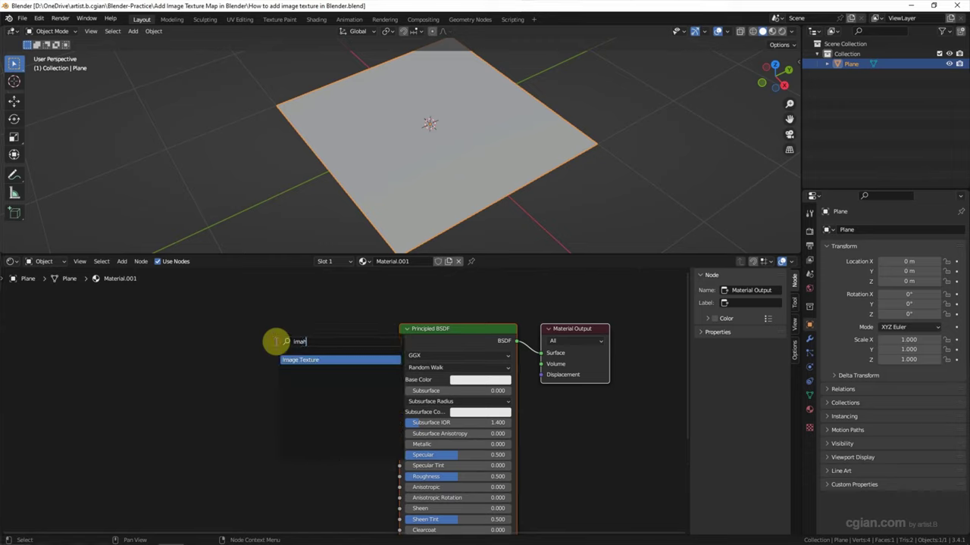
pyautogui.press('Return')
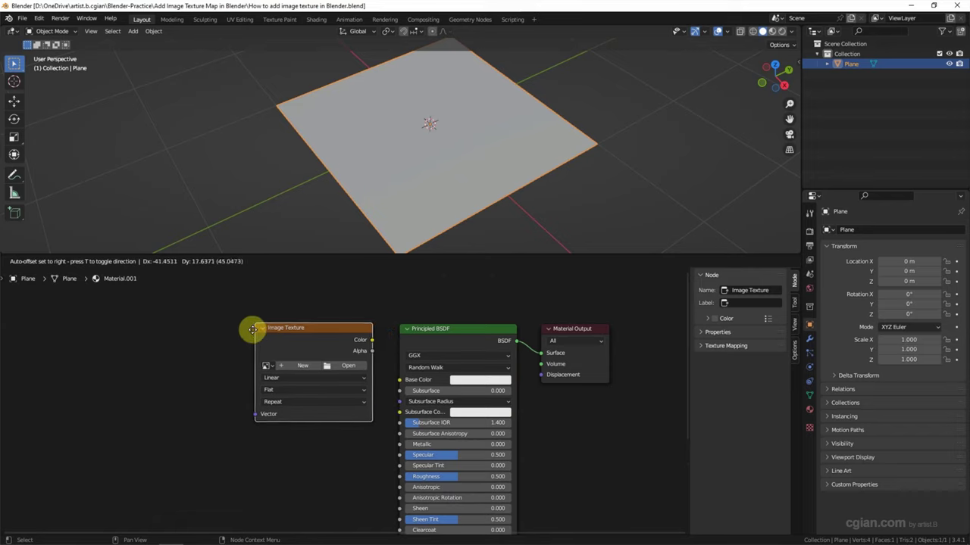
pyautogui.click(239, 334)
# Add a Mapping node in front of the Image Texture node
pyautogui.hotkey('shift', 'a')
pyautogui.click(172, 347)
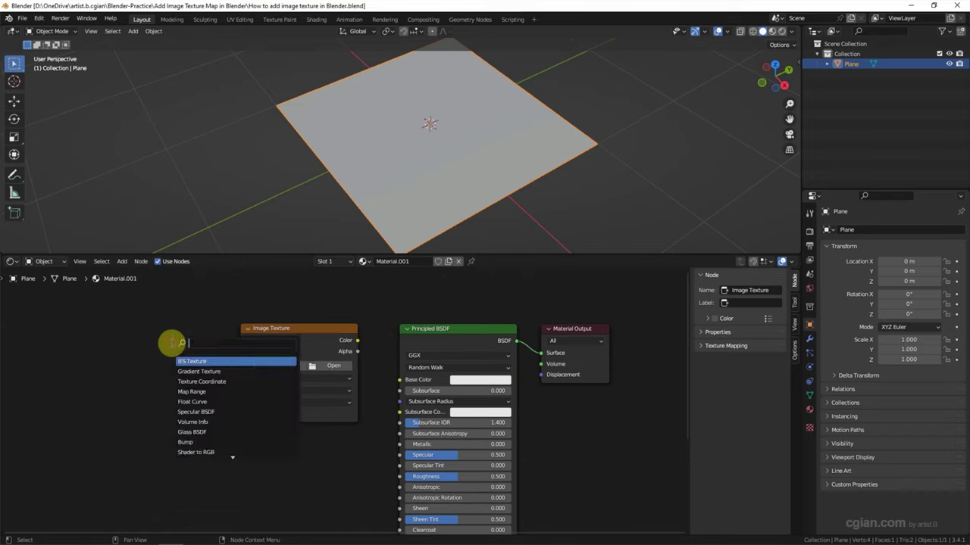
pyautogui.write('mapping')
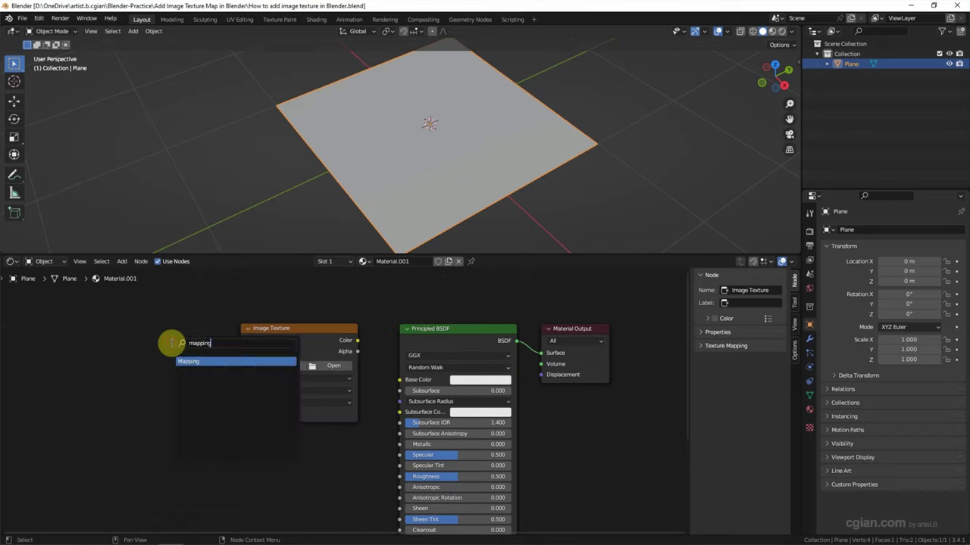
pyautogui.press('Return')
pyautogui.click(147, 336)
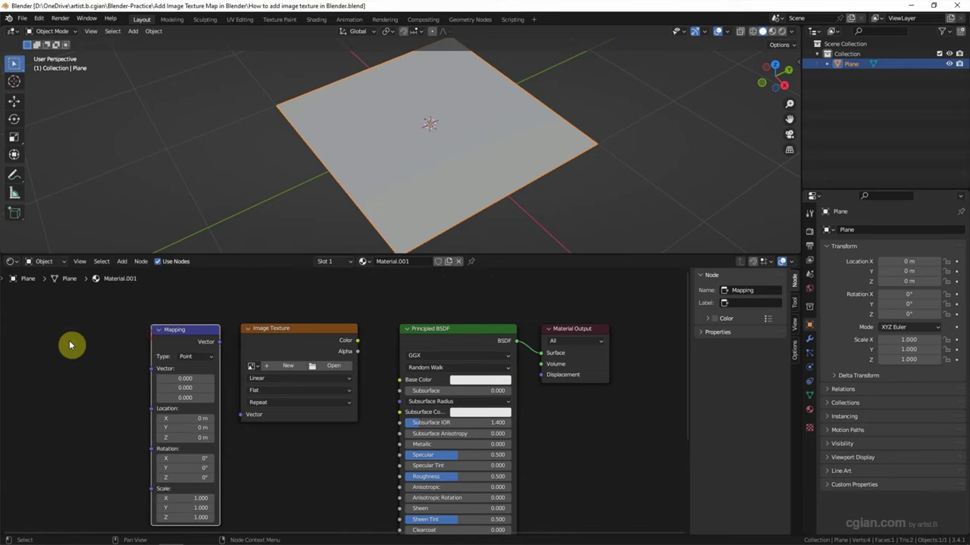
# Add a Texture Coordinate node in front of the Mapping node
pyautogui.hotkey('shift', 'a')
pyautogui.click(48, 339)
pyautogui.write('im')
pyautogui.press('BackSpace')
pyautogui.press('BackSpace')
pyautogui.write('te')
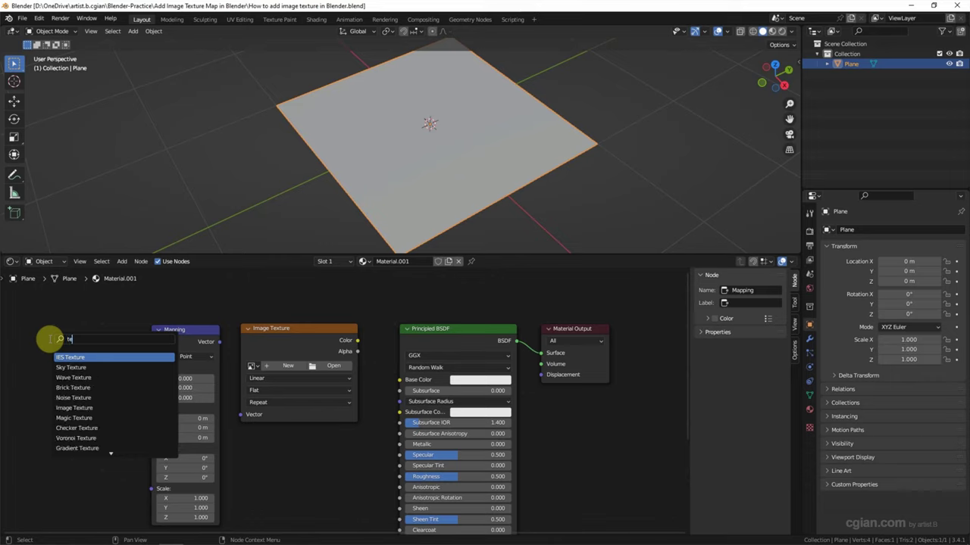
pyautogui.write('xture co')
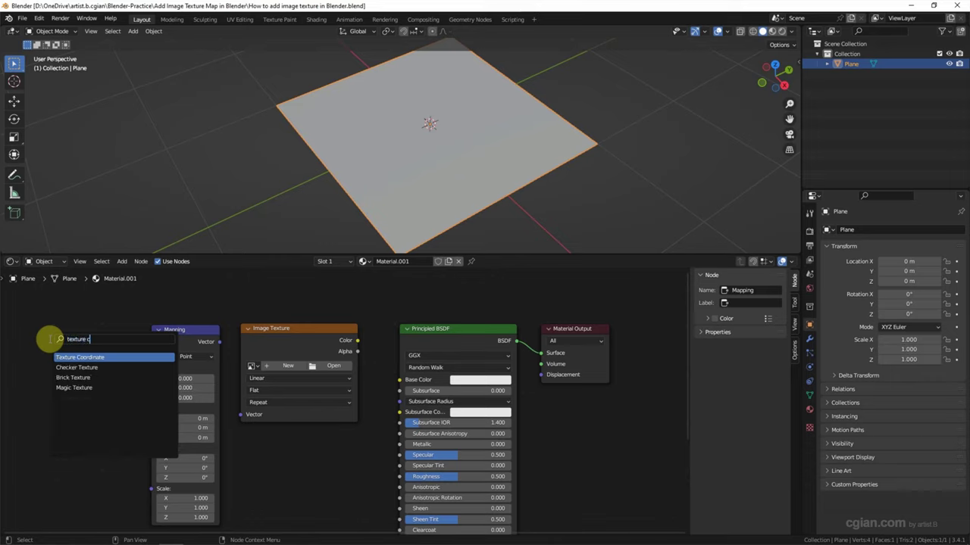
pyautogui.press('Return')
pyautogui.click(53, 340)
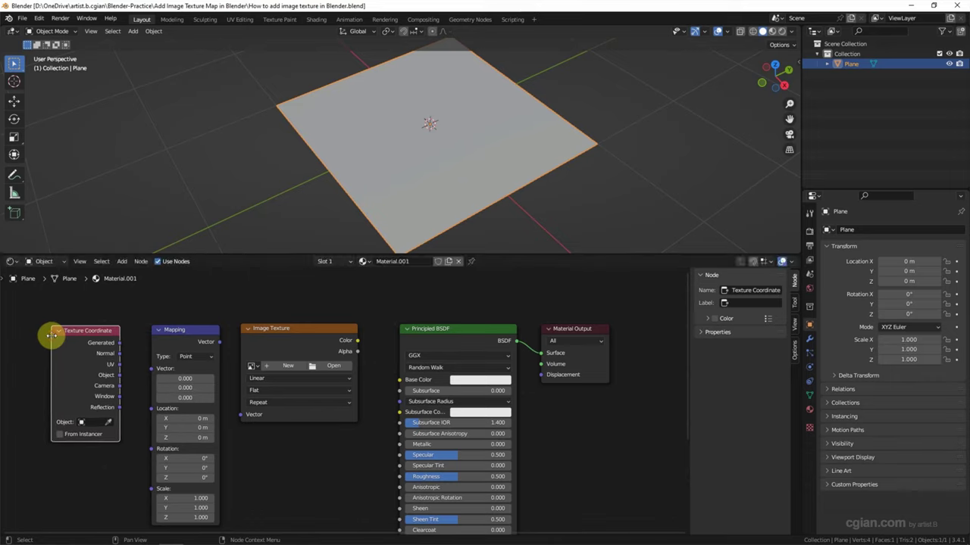
# Link Texture Coordinate's Generated output through the Mapping node to the Image Texture's Vector, and its Color to the Principled BSDF's Base Color
pyautogui.moveTo(120, 343); pyautogui.dragTo(151, 369)
pyautogui.moveTo(221, 347); pyautogui.dragTo(240, 415)
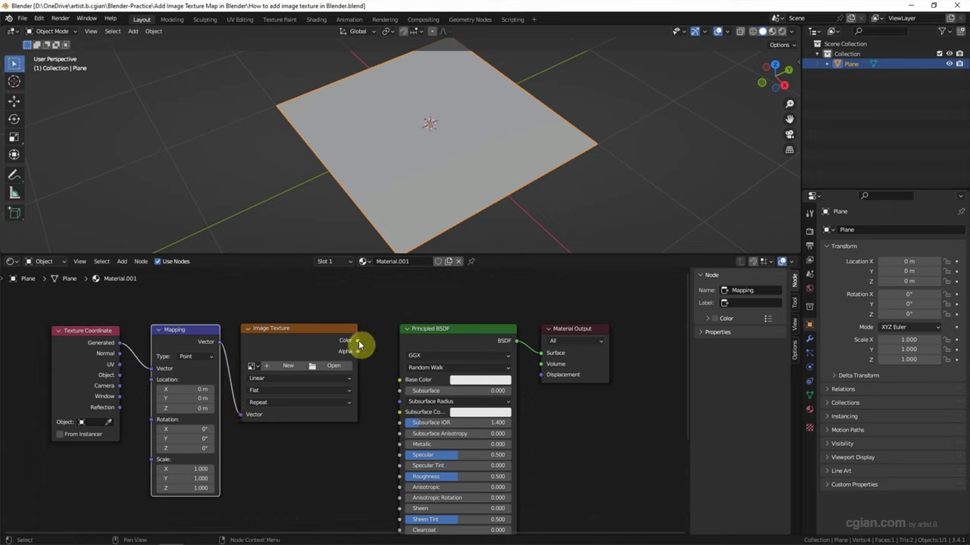
pyautogui.moveTo(359, 341); pyautogui.dragTo(399, 379)
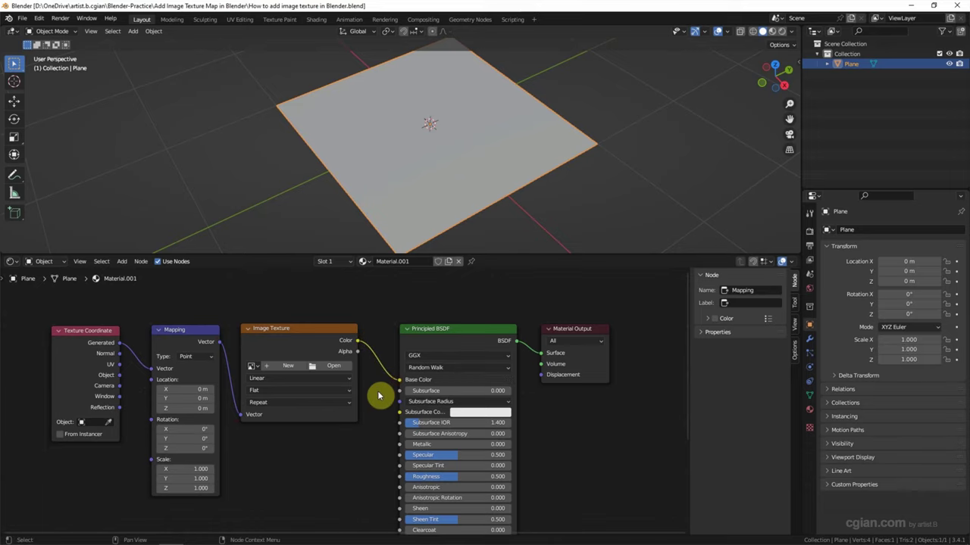
# Load stone-with-moss-albedo.jpg into the Image Texture node and show the viewport in Material Preview shading
pyautogui.click(342, 368)
pyautogui.doubleClick(402, 208)
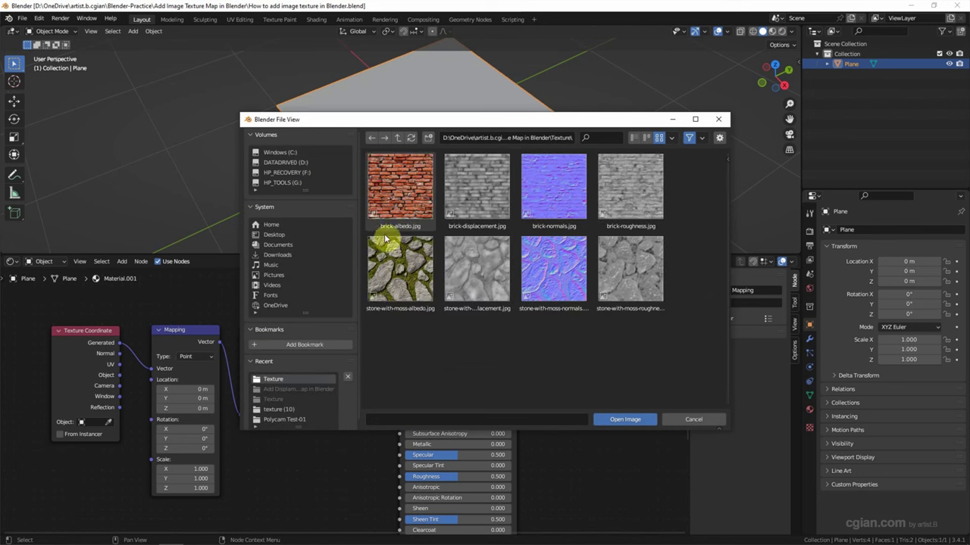
pyautogui.click(413, 288)
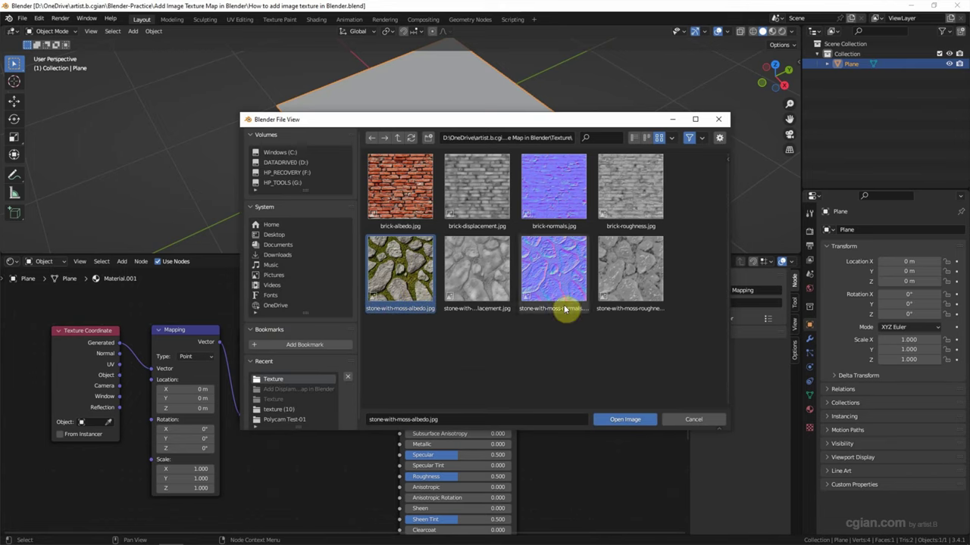
pyautogui.click(611, 421)
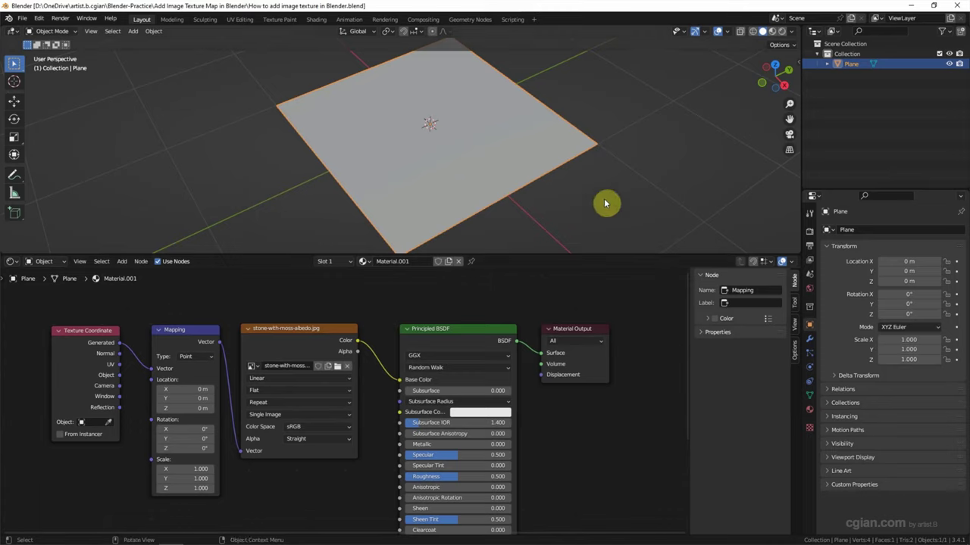
pyautogui.click(772, 32)
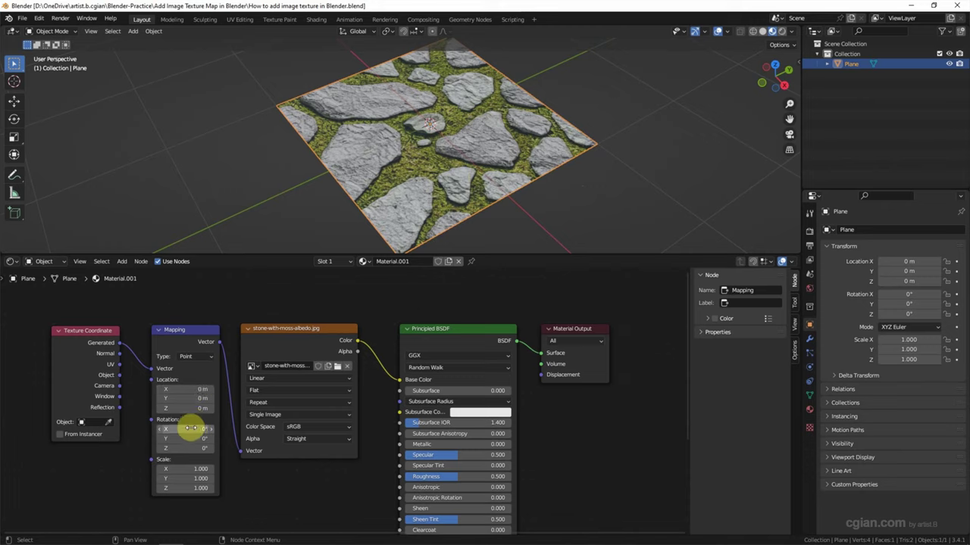
# Set the Mapping node's scale to 2 on all three axes and its Z rotation to 90°
pyautogui.moveTo(185, 469); pyautogui.dragTo(185, 489)
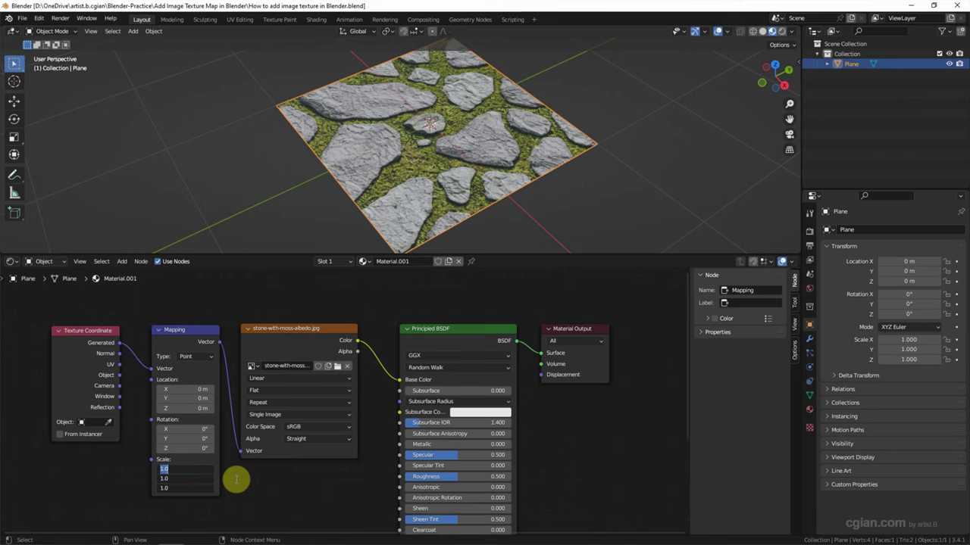
pyautogui.press('Return')
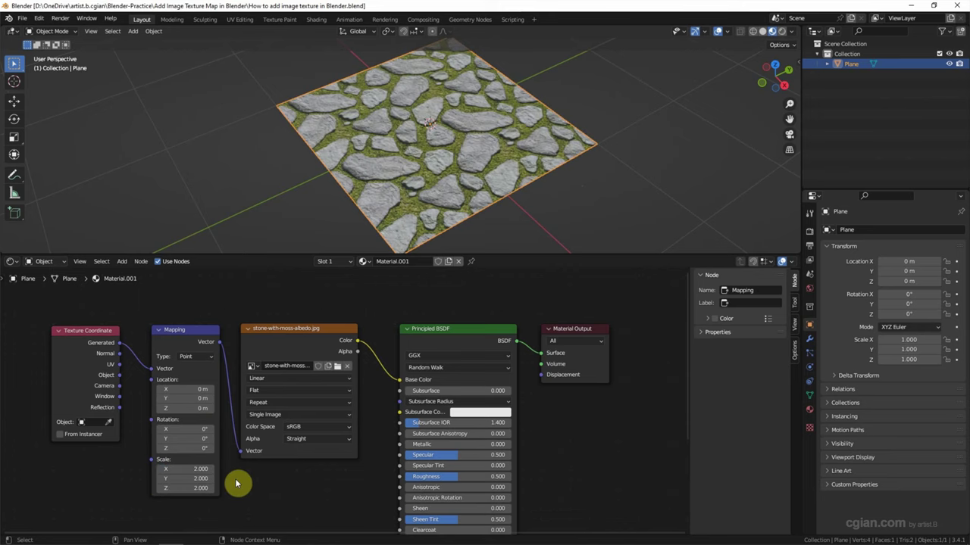
pyautogui.moveTo(187, 448)
pyautogui.mouseDown()
pyautogui.moveTo(172, 448)
pyautogui.moveTo(187, 448)
pyautogui.mouseUp()
pyautogui.click(188, 448)
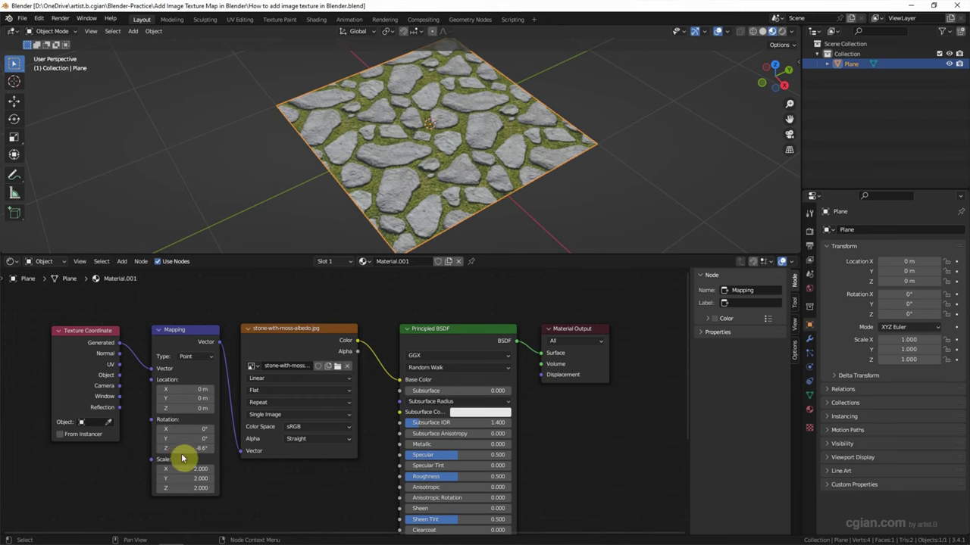
pyautogui.write('90')
pyautogui.press('Return')
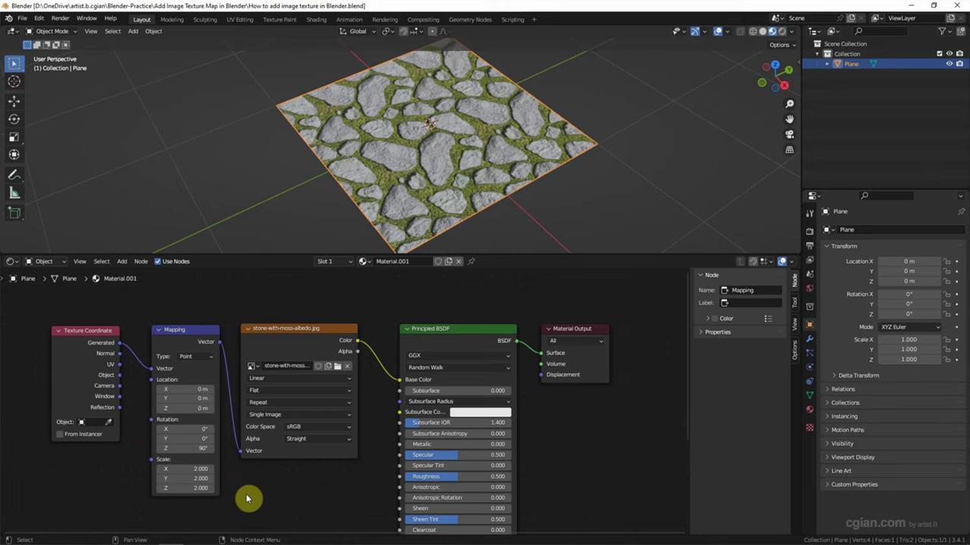
# Duplicate the stone-with-moss-albedo.jpg texture node and place the copy directly below the original
pyautogui.click(300, 332)
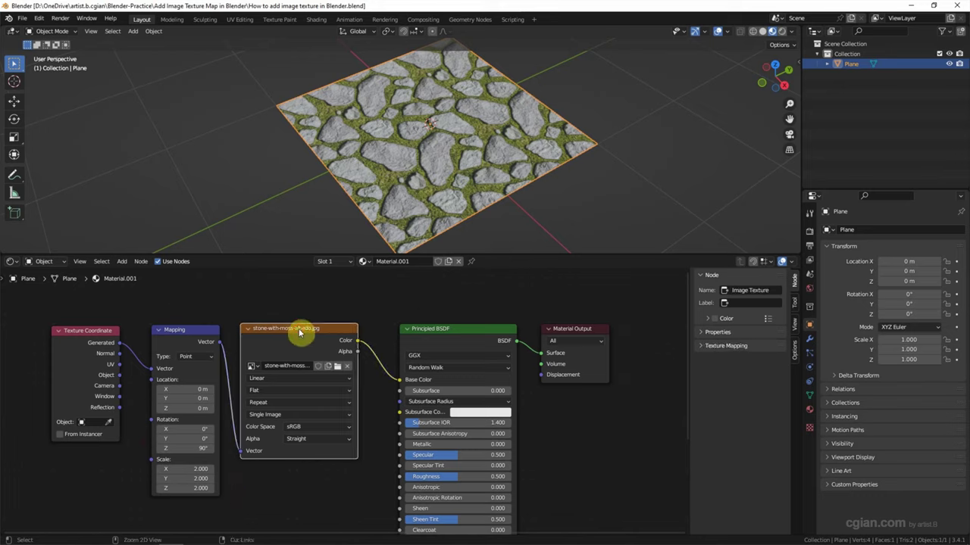
pyautogui.hotkey('shift', 'd')
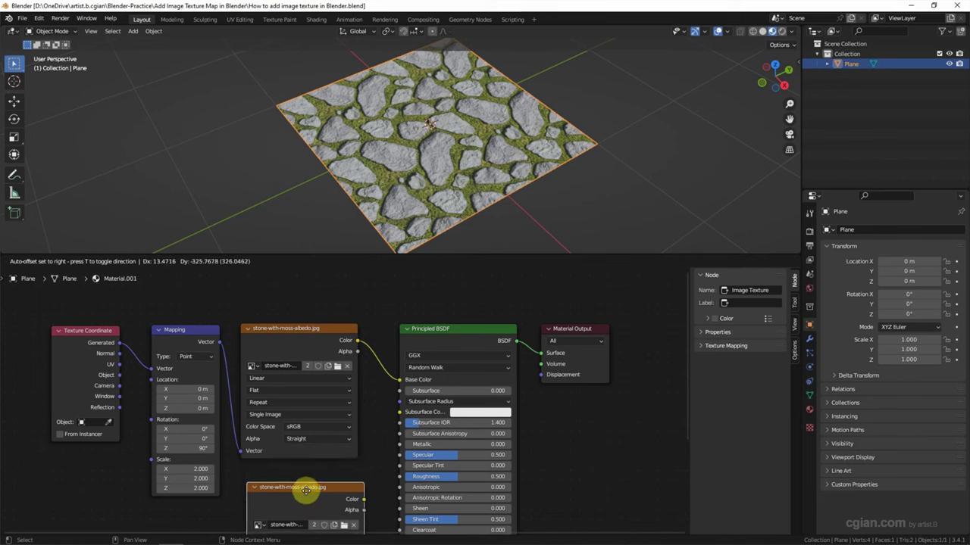
pyautogui.click(306, 493)
pyautogui.keyDown('shift'); pyautogui.moveTo(305, 493); pyautogui.dragTo(372, 412, button='middle'); pyautogui.keyUp('shift')
pyautogui.scroll(-1, 372, 411)
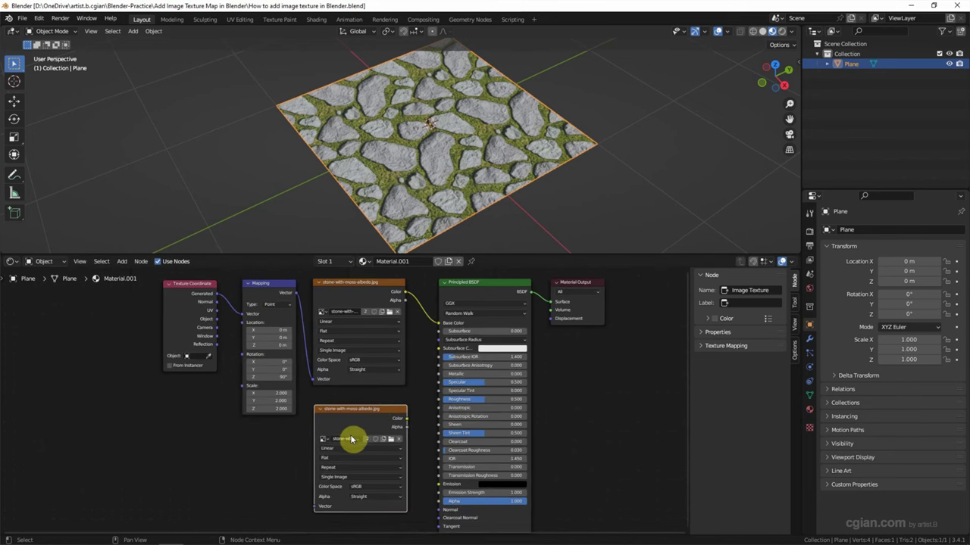
# Load stone-with-moss-roughness.jpg into the duplicated texture node and link the Mapping node's Vector output to its Vector input
pyautogui.click(389, 440)
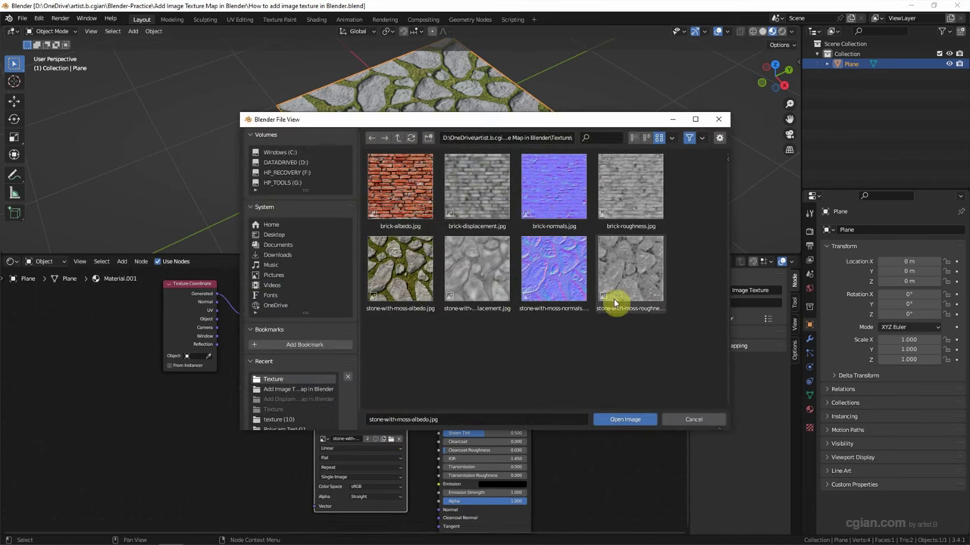
pyautogui.click(634, 286)
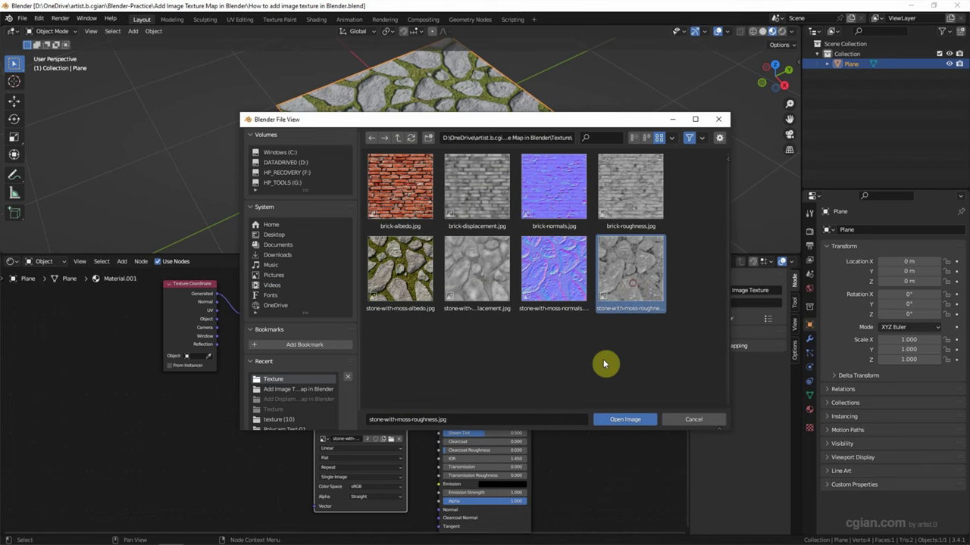
pyautogui.click(623, 419)
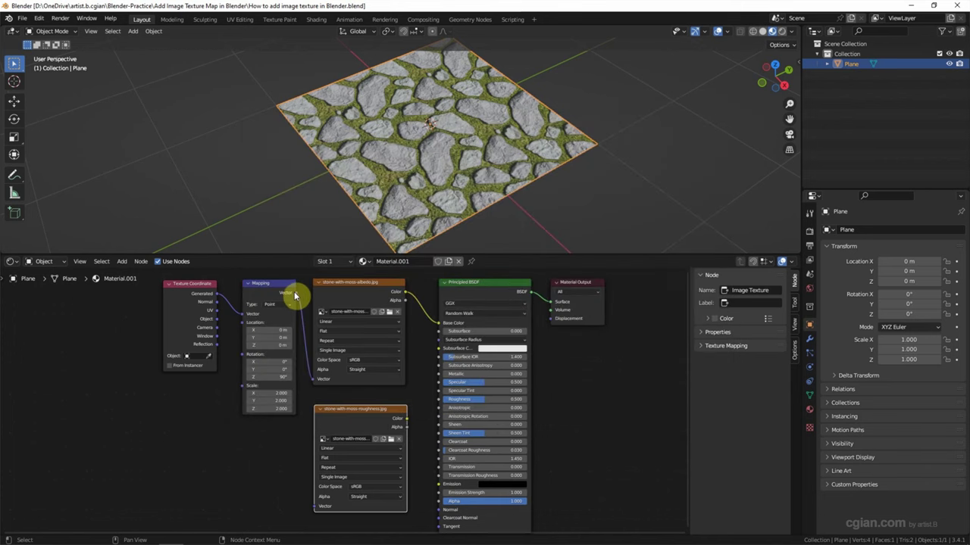
pyautogui.moveTo(296, 291); pyautogui.dragTo(317, 507)
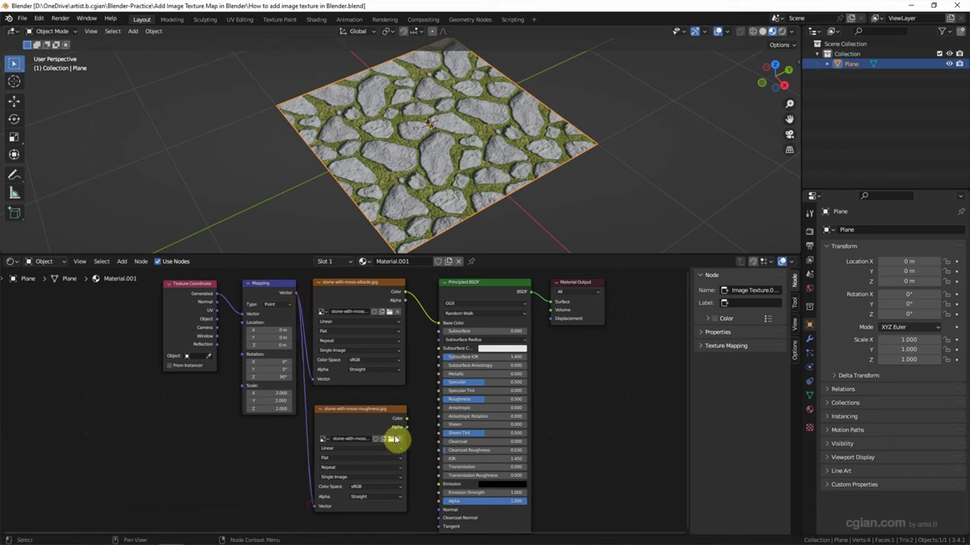
# Link the roughness texture's Color output to the Principled BSDF's Roughness input, checking the surface with the link detached and restored
pyautogui.moveTo(406, 419)
pyautogui.mouseDown()
pyautogui.moveTo(414, 420)
pyautogui.moveTo(419, 393)
pyautogui.moveTo(424, 401)
pyautogui.moveTo(406, 409)
pyautogui.mouseUp()
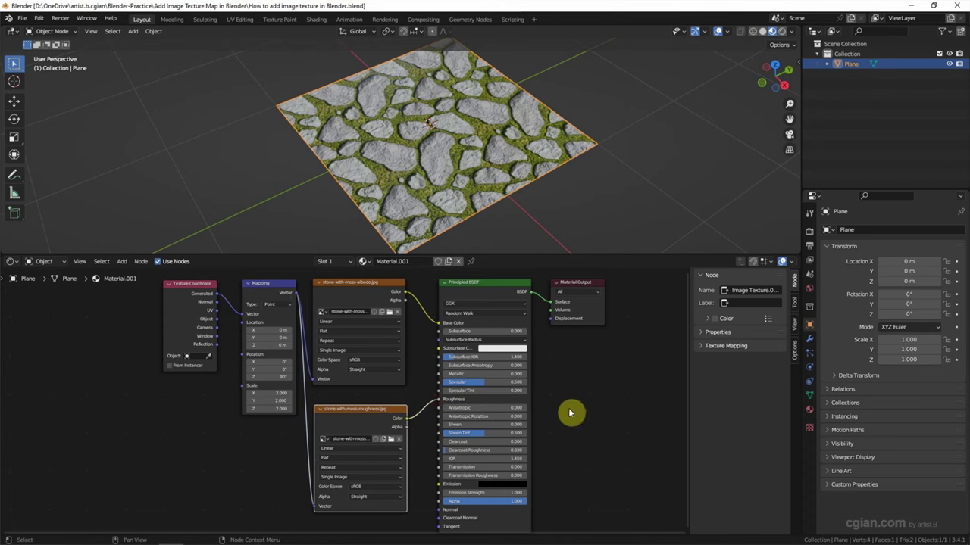
pyautogui.scroll(3, 557, 208)
pyautogui.moveTo(560, 189); pyautogui.dragTo(545, 159, button='middle')
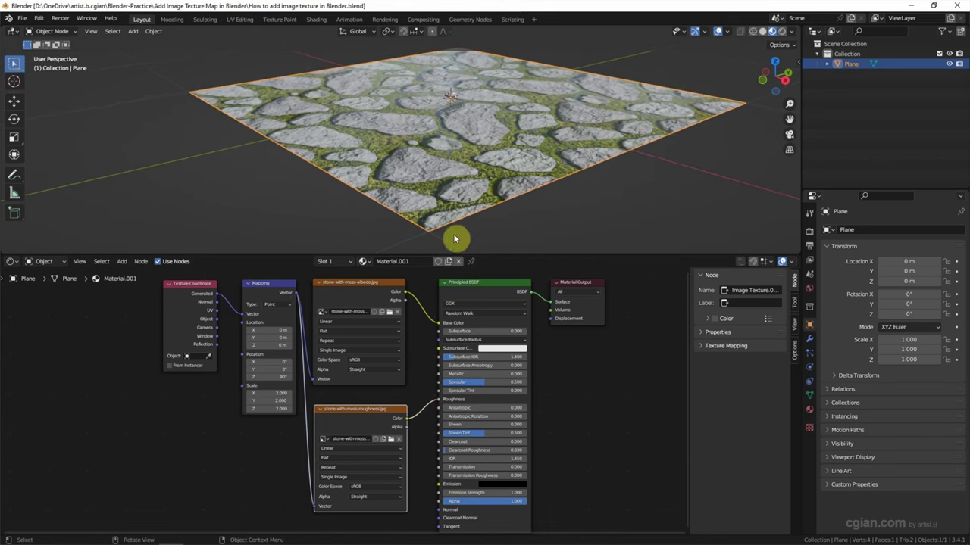
pyautogui.moveTo(439, 401); pyautogui.dragTo(423, 405)
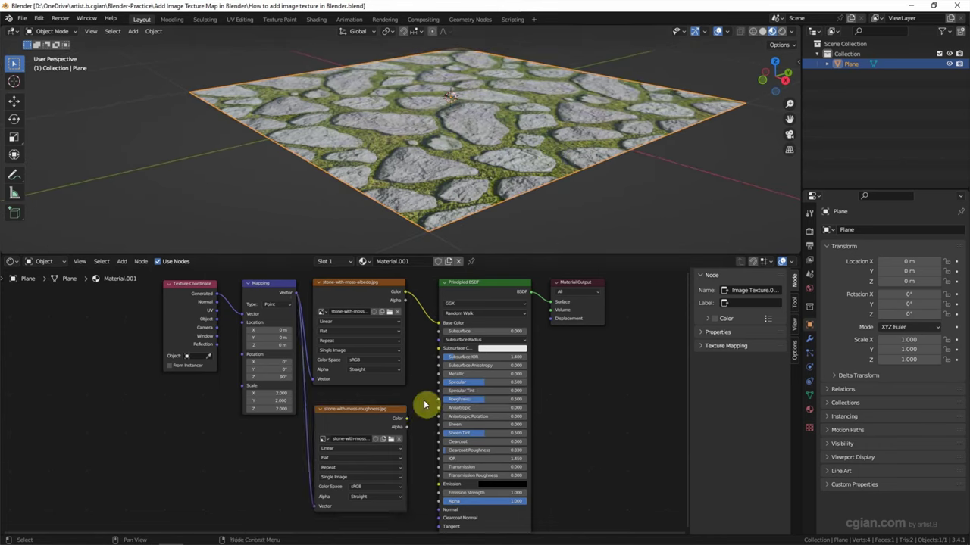
pyautogui.moveTo(406, 419); pyautogui.dragTo(429, 407)
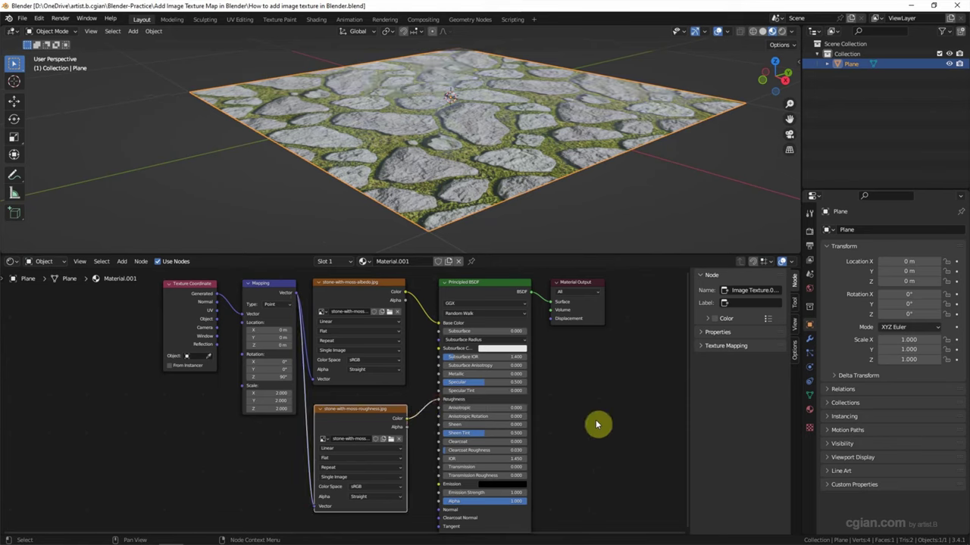
# Shift the Principled BSDF and Material Output nodes aside and insert a ColorRamp node on the link between the roughness texture and the Roughness input
pyautogui.scroll(-2, 596, 425)
pyautogui.moveTo(576, 290); pyautogui.dragTo(526, 297)
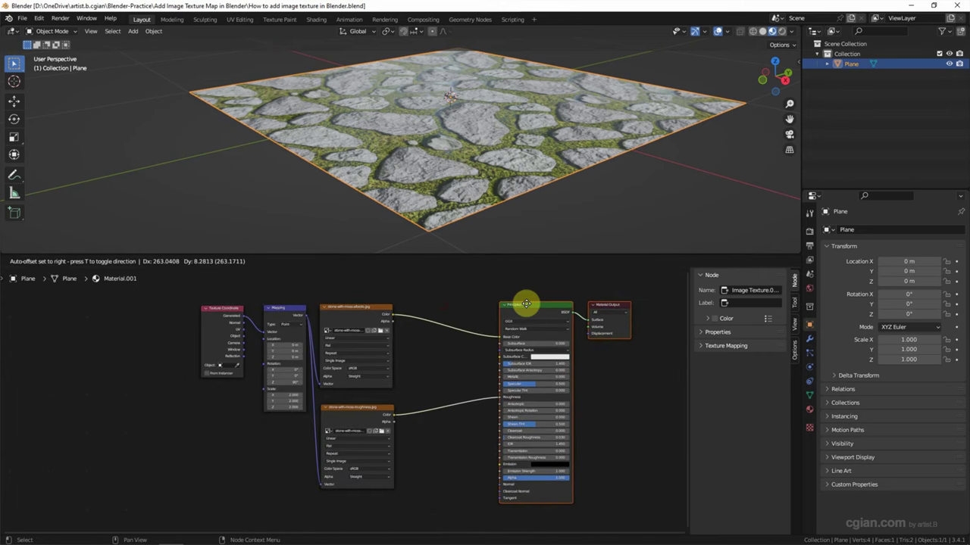
pyautogui.click(415, 391)
pyautogui.hotkey('shift', 'a')
pyautogui.click(417, 383)
pyautogui.write('color')
pyautogui.press('Return')
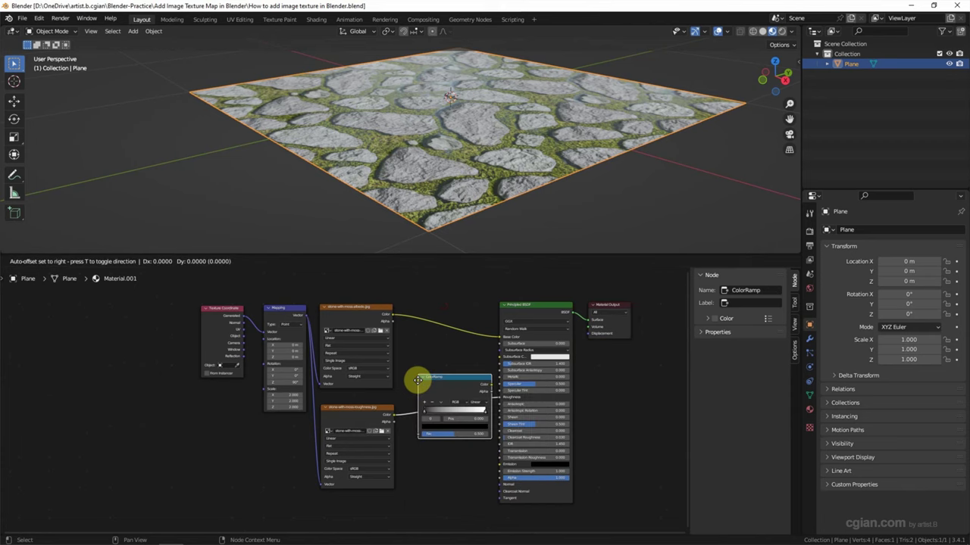
pyautogui.click(413, 380)
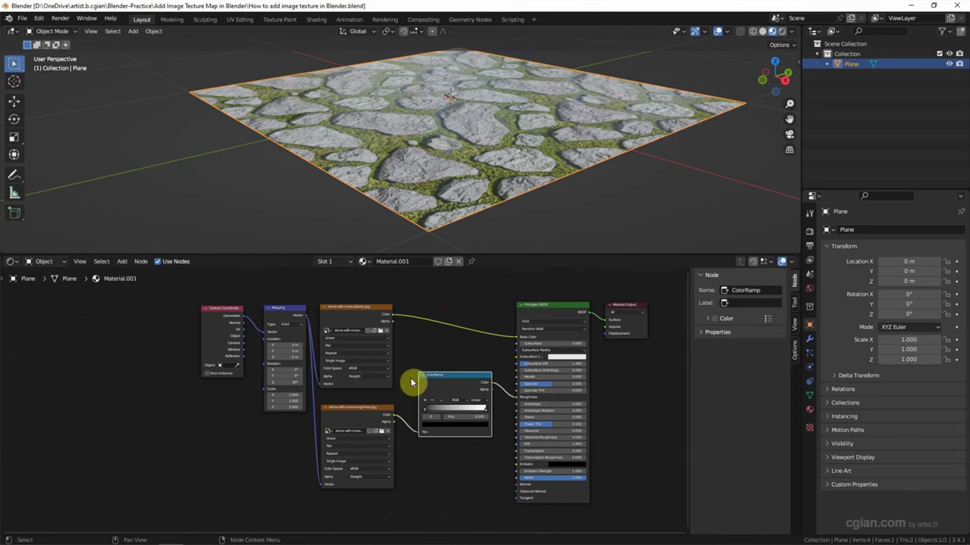
# Darken the ColorRamp's white stop at position 1.000 to a dark grey to make the surface glossier
pyautogui.scroll(3, 474, 413)
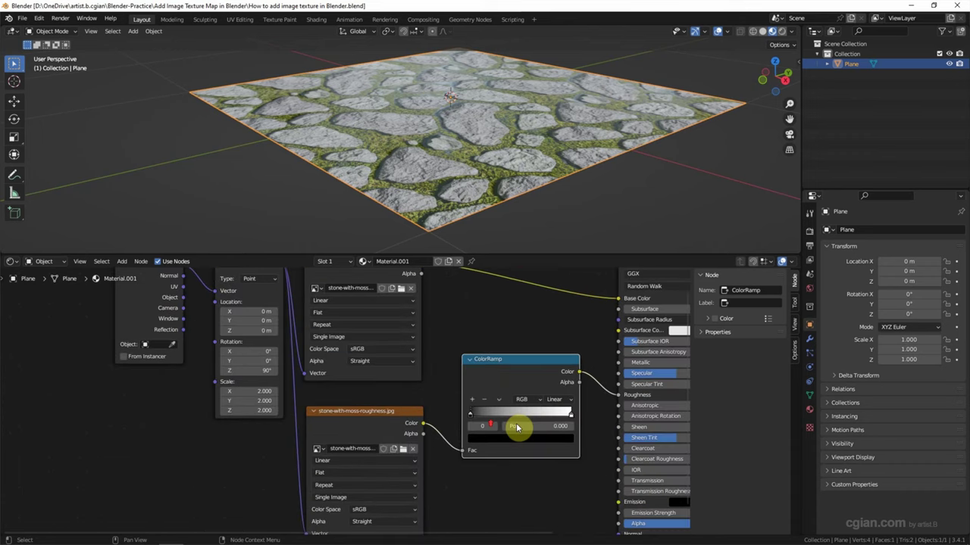
pyautogui.scroll(1, 431, 407)
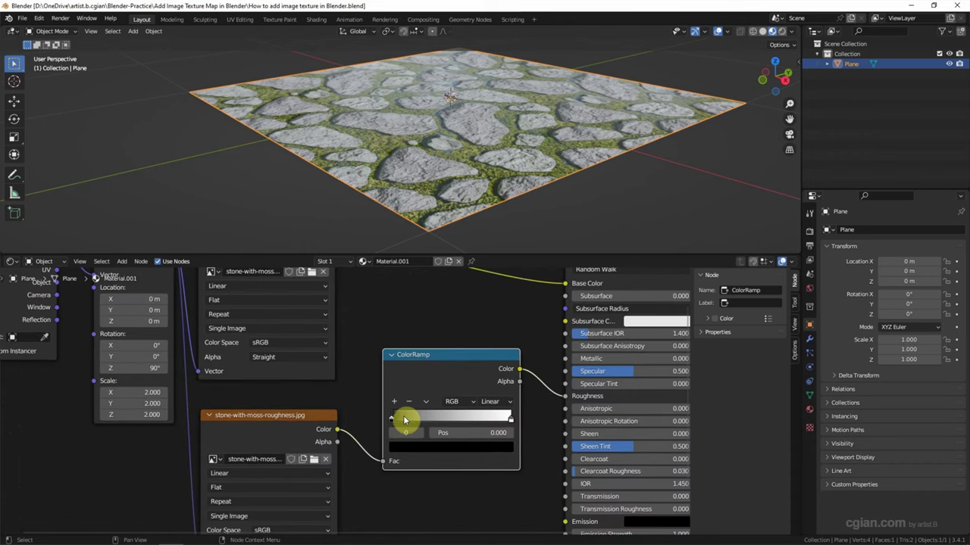
pyautogui.click(510, 419)
pyautogui.moveTo(510, 421)
pyautogui.mouseDown()
pyautogui.moveTo(399, 427)
pyautogui.moveTo(511, 427)
pyautogui.mouseUp()
pyautogui.click(487, 448)
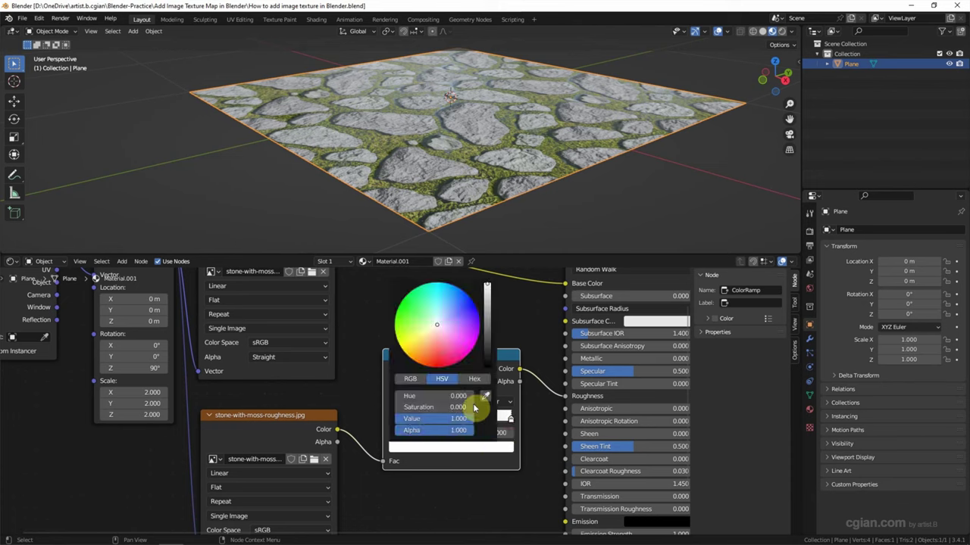
pyautogui.moveTo(487, 290); pyautogui.dragTo(487, 360)
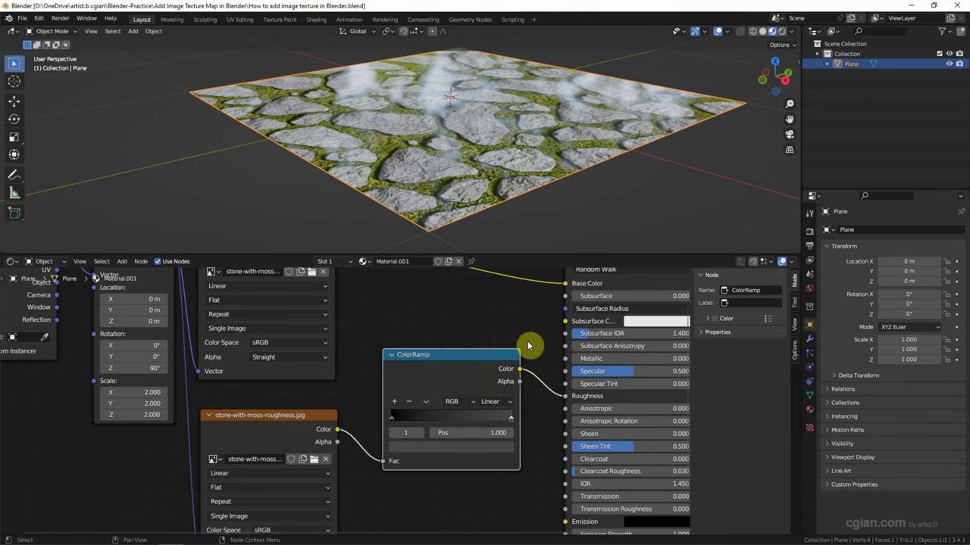
# Duplicate the stone-with-moss-roughness.jpg texture node and place the copy directly below the original
pyautogui.scroll(-2, 362, 336)
pyautogui.scroll(-3, 347, 387)
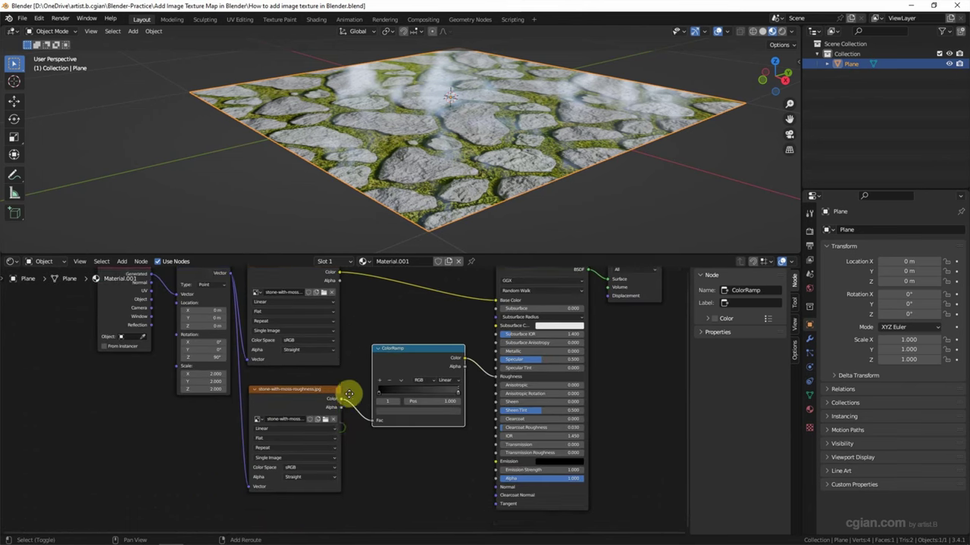
pyautogui.click(347, 351)
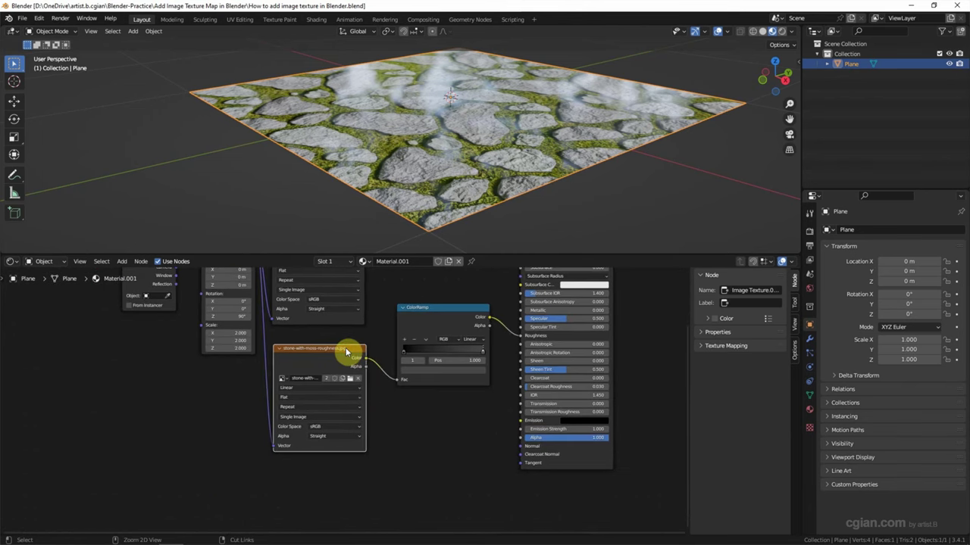
pyautogui.hotkey('shift', 'd')
pyautogui.click(342, 479)
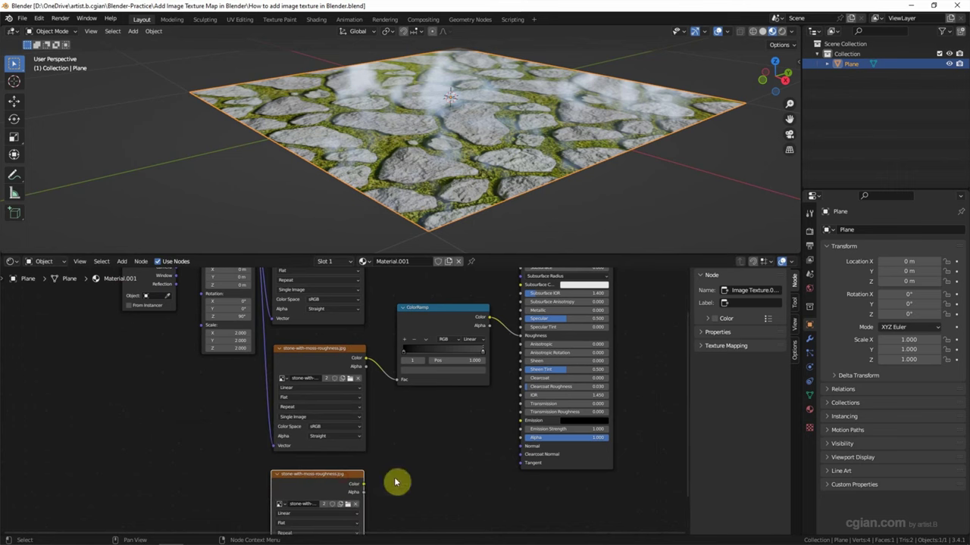
# Load stone-with-moss-normals.jpg into the duplicated texture node and link the Mapping node's Vector output to its Vector input
pyautogui.click(346, 505)
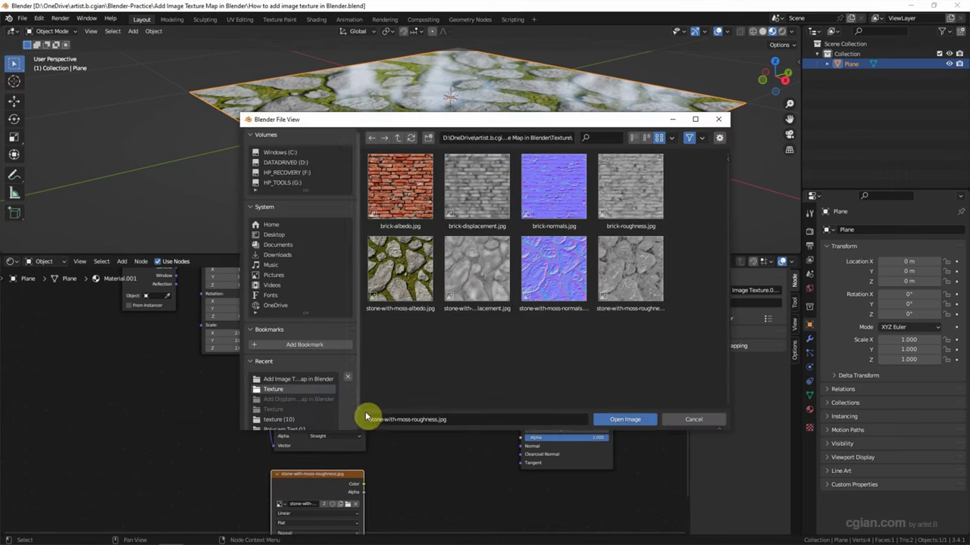
pyautogui.click(547, 273)
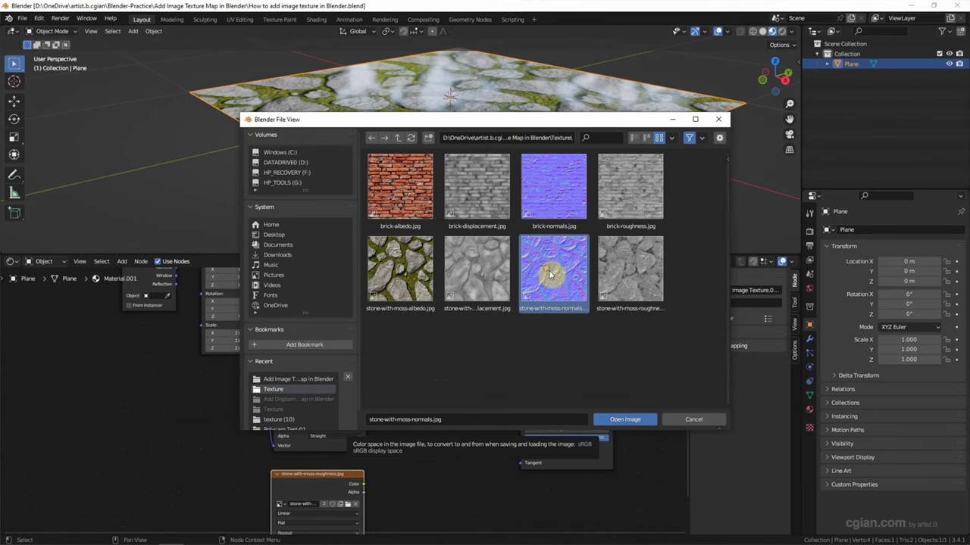
pyautogui.click(623, 419)
pyautogui.scroll(-2, 245, 410)
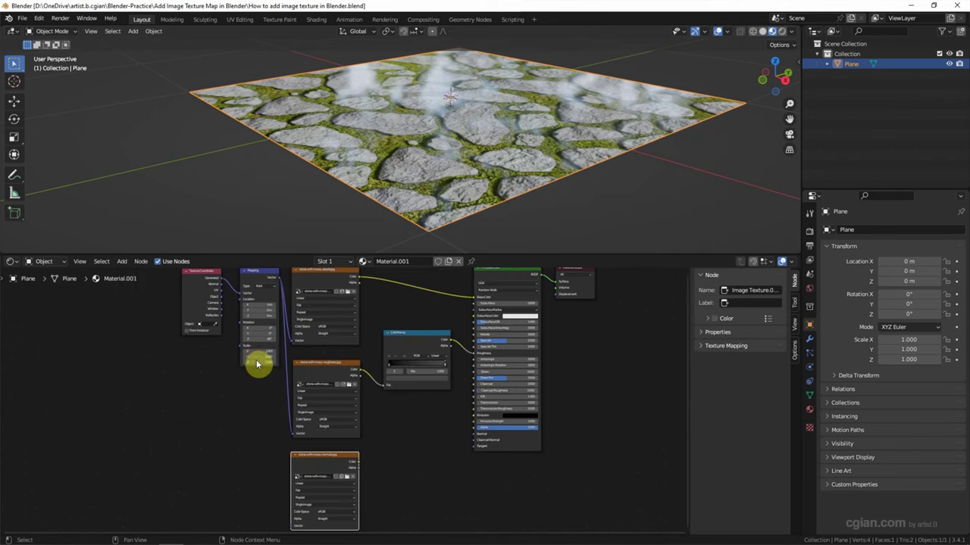
pyautogui.moveTo(278, 277); pyautogui.dragTo(288, 482)
# Add a Normal Map node and place it between the normals texture node and the Principled BSDF
pyautogui.scroll(3, 363, 432)
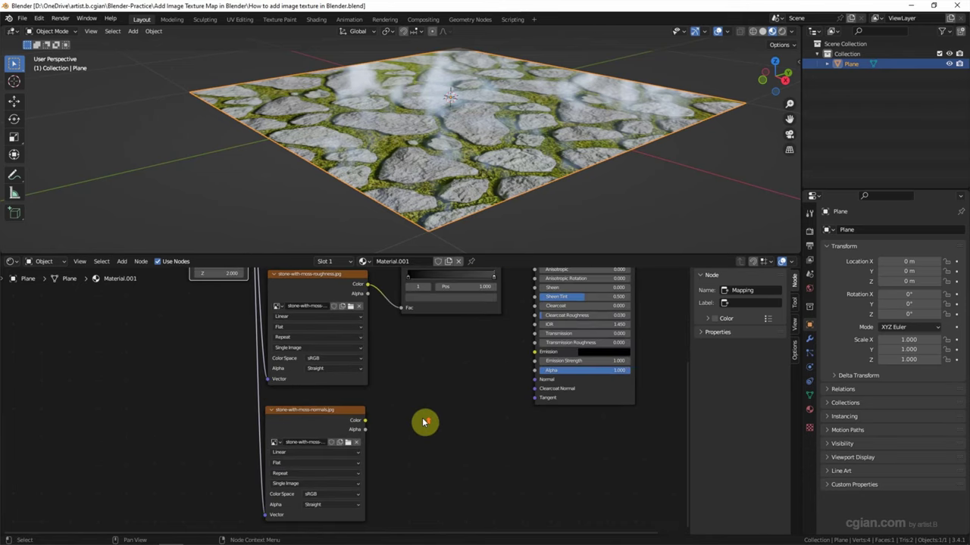
pyautogui.hotkey('shift', 'a')
pyautogui.click(451, 387)
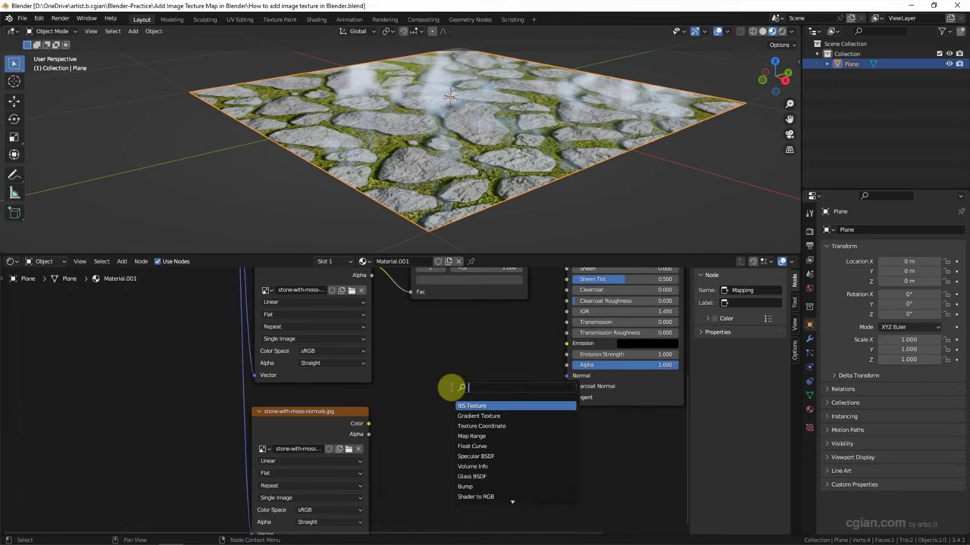
pyautogui.write('norm')
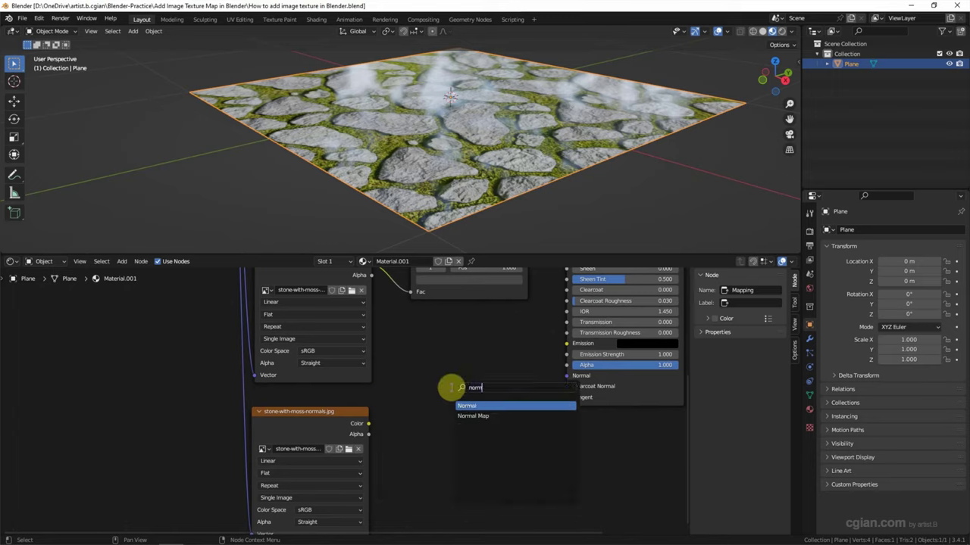
pyautogui.write('al')
pyautogui.press('Down')
pyautogui.press('Return')
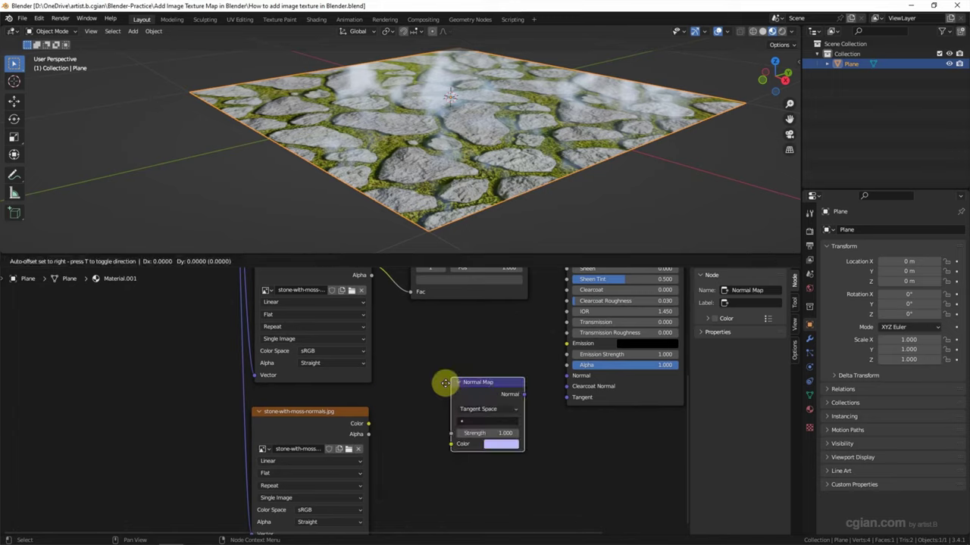
pyautogui.click(427, 380)
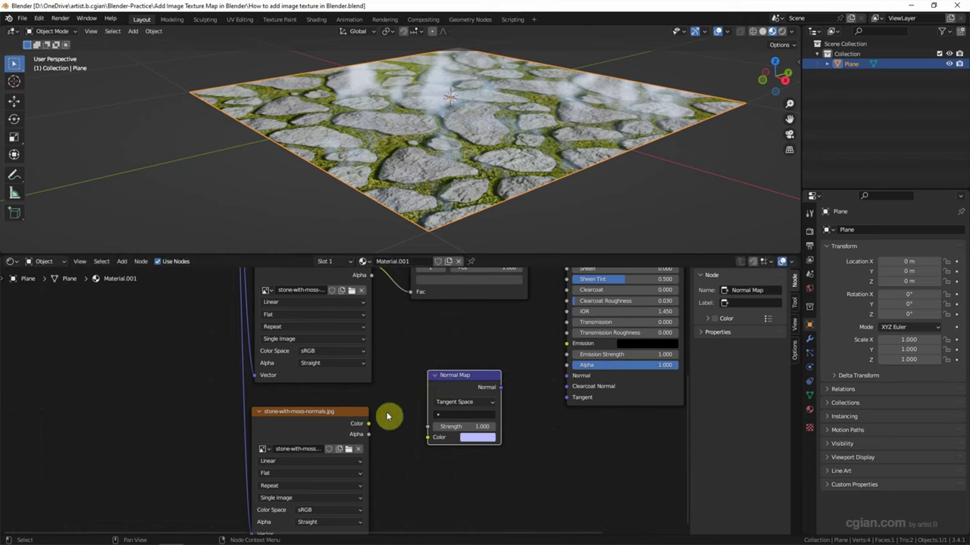
# Link the normals texture's Color output to the Normal Map's Color input and the Normal Map's output to the Principled BSDF's Normal input
pyautogui.moveTo(371, 424); pyautogui.dragTo(429, 438)
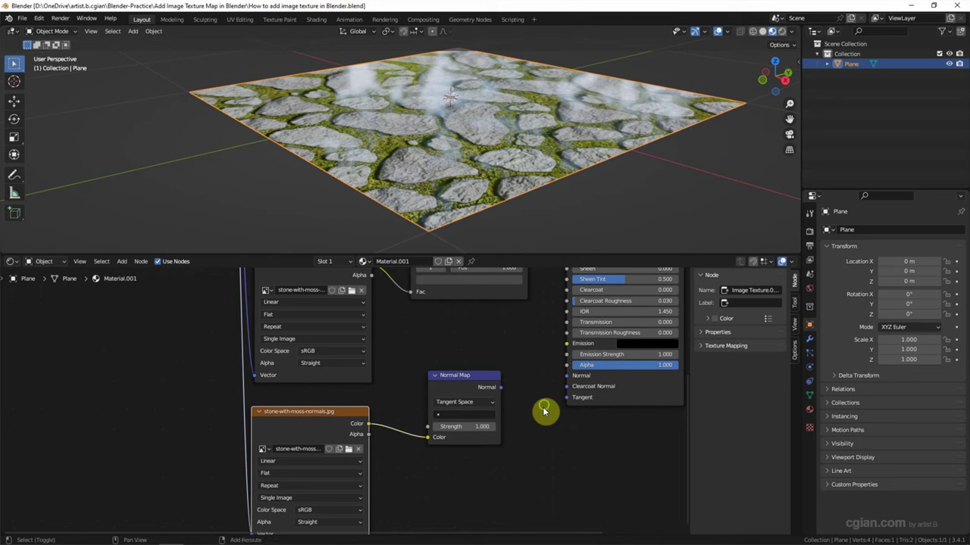
pyautogui.moveTo(544, 409); pyautogui.dragTo(513, 452, button='middle')
pyautogui.moveTo(469, 438)
pyautogui.mouseDown()
pyautogui.moveTo(497, 409)
pyautogui.moveTo(529, 427)
pyautogui.mouseUp()
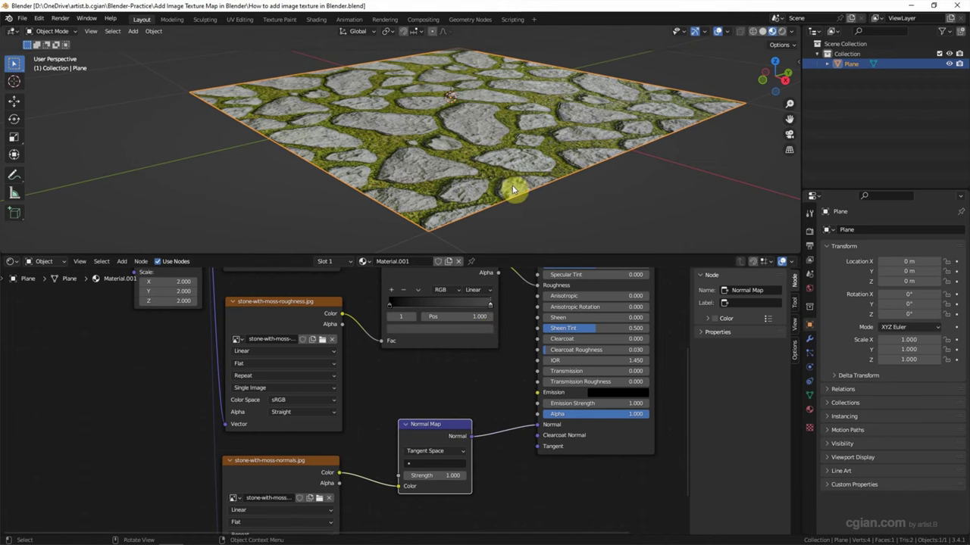
# Set the Normal Map node's strength to 0 while viewing the plane up close
pyautogui.moveTo(525, 184); pyautogui.dragTo(518, 208, button='middle')
pyautogui.doubleClick(439, 475)
pyautogui.write('0.9')
pyautogui.press('Return')
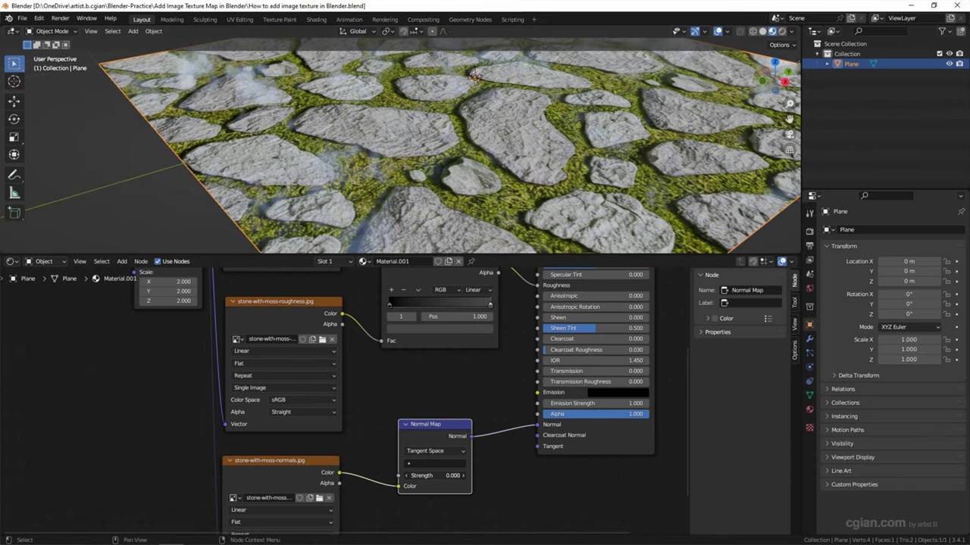
# Set the Normal Map node's strength to 0.25 and check the bumps on the plane from a low angle
pyautogui.click(437, 477)
pyautogui.write('0.2')
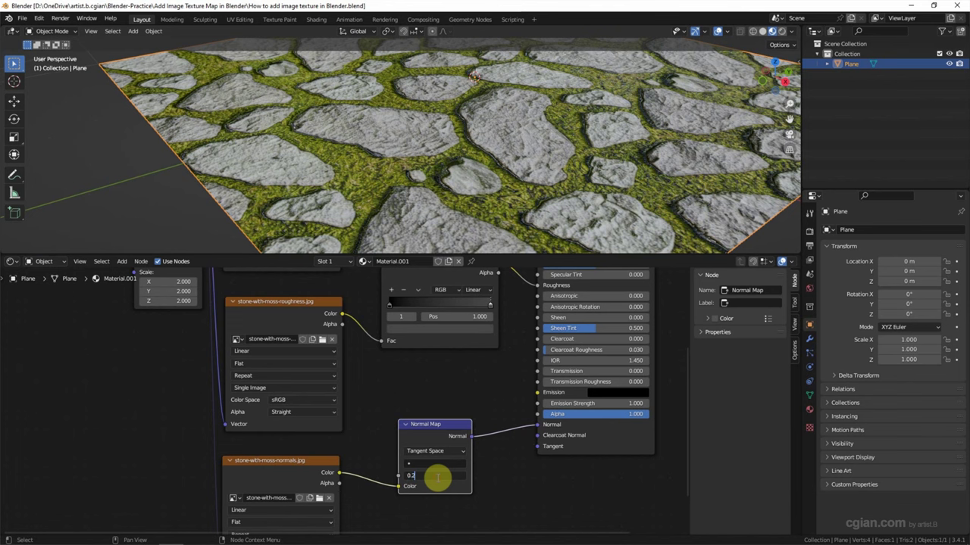
pyautogui.write('5')
pyautogui.press('Return')
pyautogui.moveTo(496, 210); pyautogui.dragTo(528, 124, button='middle')
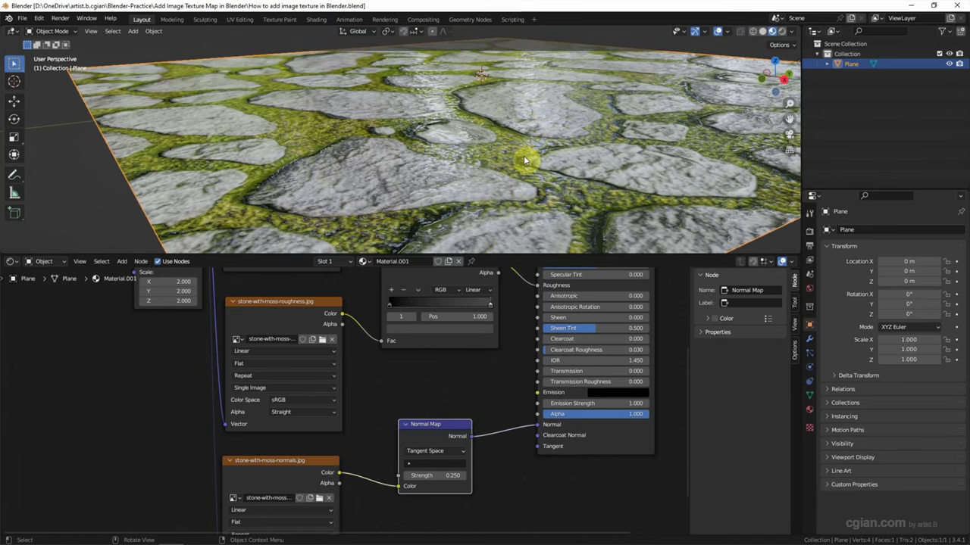
pyautogui.moveTo(537, 424)
pyautogui.mouseDown()
pyautogui.moveTo(474, 439)
pyautogui.moveTo(535, 425)
pyautogui.mouseUp()
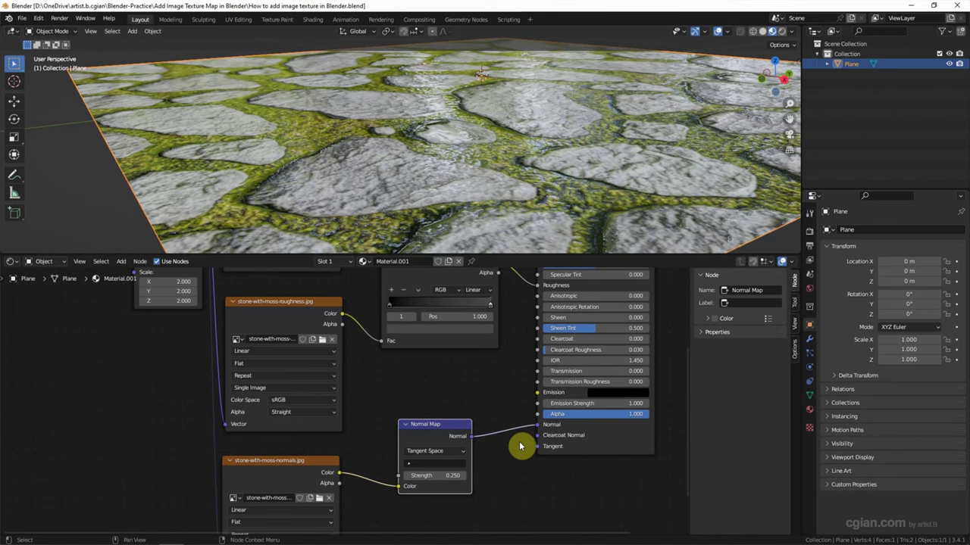
# Duplicate the stone-with-moss-normals.jpg texture node and place the copy directly below the original
pyautogui.scroll(-2, 519, 445)
pyautogui.moveTo(518, 446); pyautogui.dragTo(431, 391, button='middle')
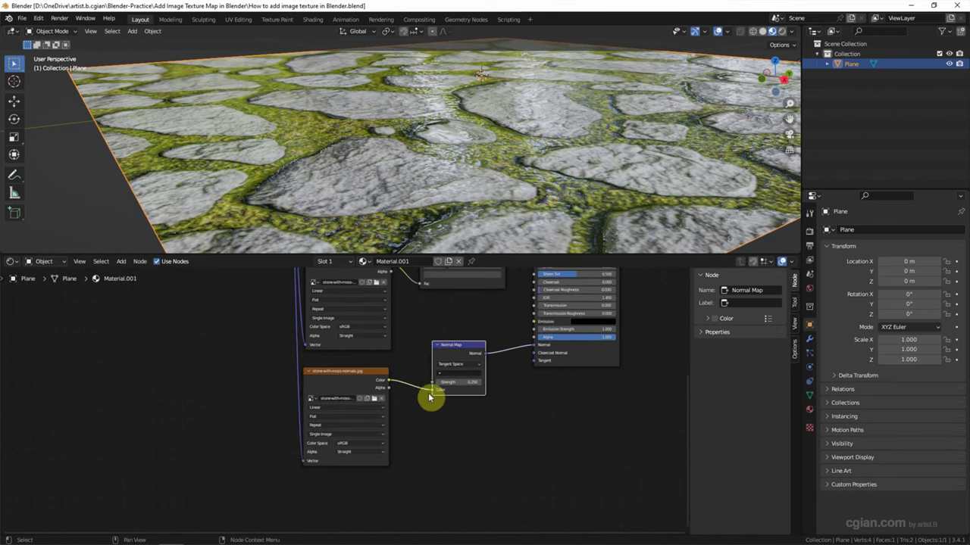
pyautogui.click(369, 377)
pyautogui.hotkey('shift', 'd')
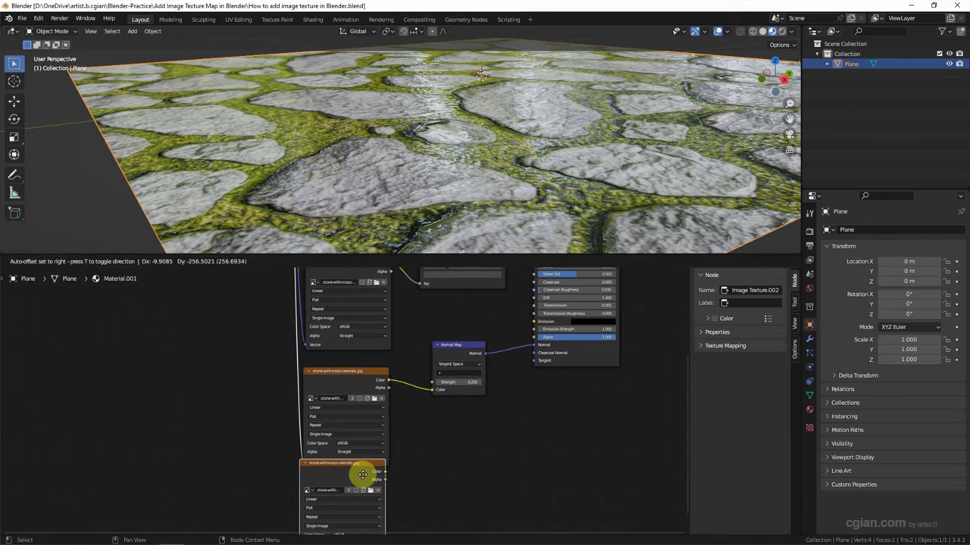
pyautogui.click(368, 502)
pyautogui.keyDown('shift'); pyautogui.scroll(-2, 423, 477); pyautogui.keyUp('shift')
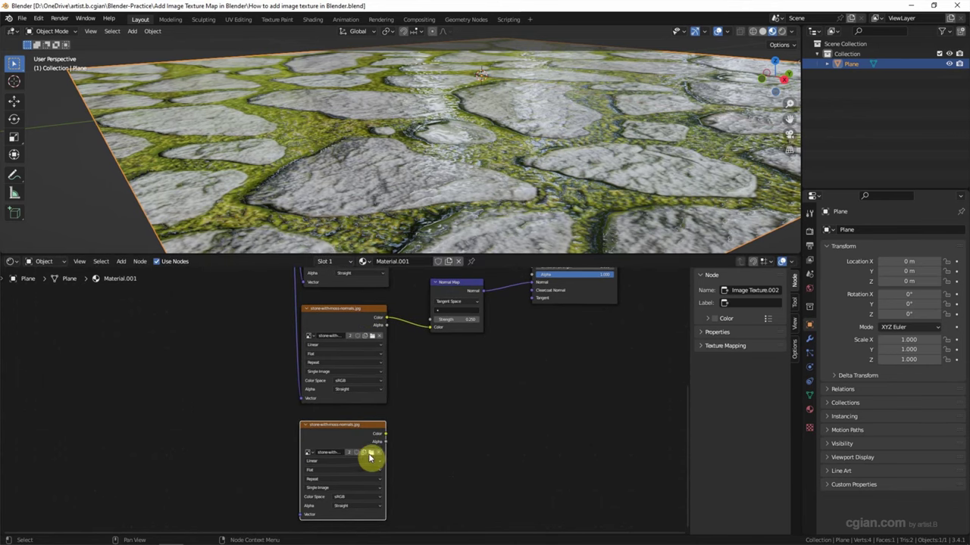
# Load stone-with-moss-displacement.jpg into the new texture copy and link the Mapping node's Vector output to its Vector input
pyautogui.click(370, 453)
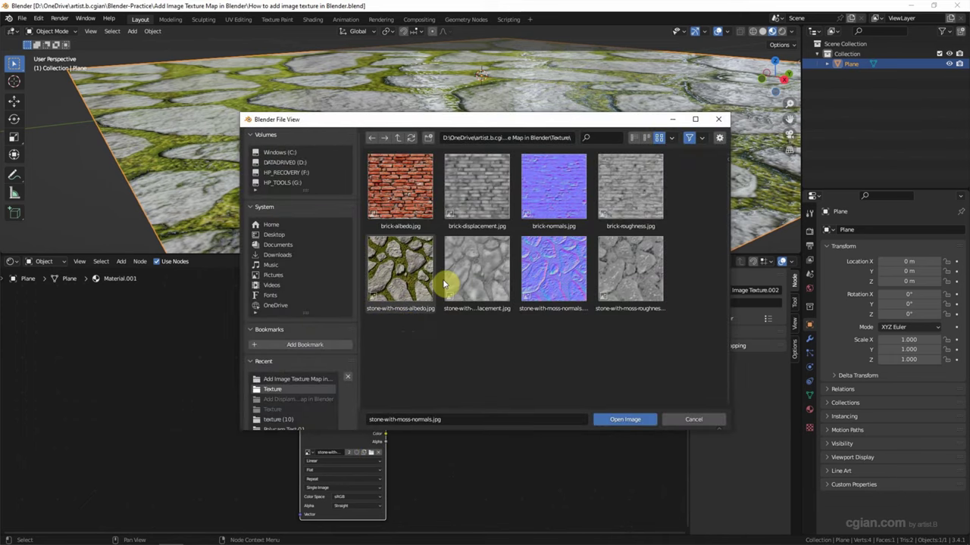
pyautogui.click(476, 281)
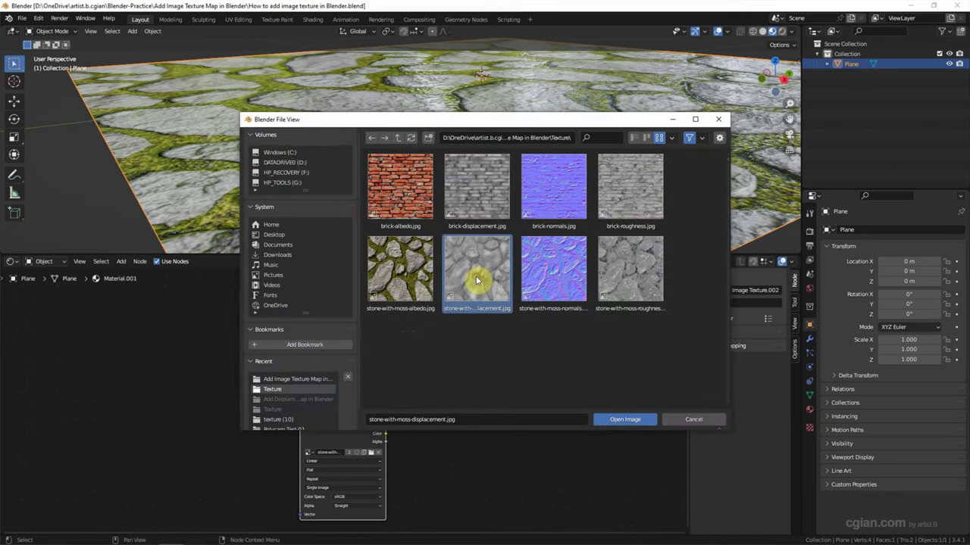
pyautogui.click(617, 420)
pyautogui.scroll(-2, 420, 440)
pyautogui.keyDown('shift'); pyautogui.scroll(2, 429, 407); pyautogui.keyUp('shift')
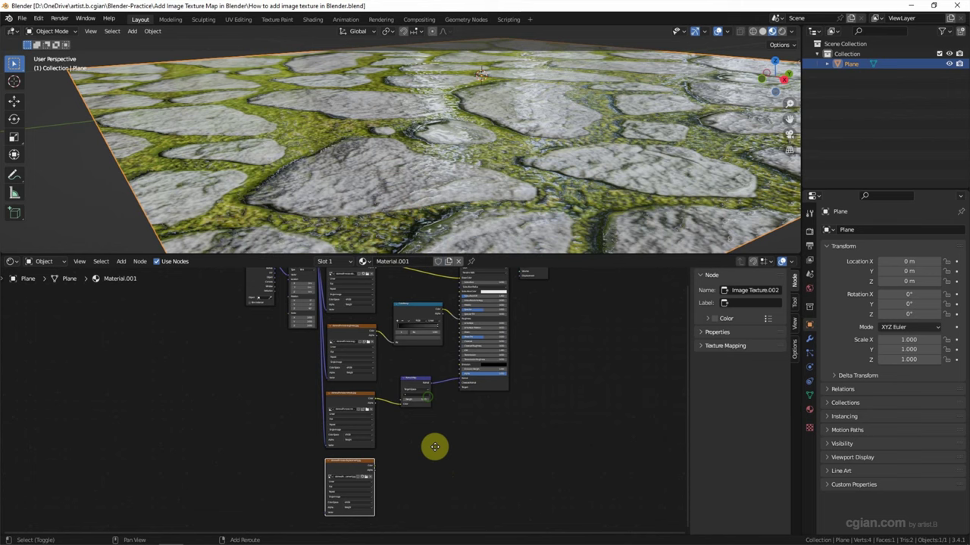
pyautogui.moveTo(320, 281); pyautogui.dragTo(328, 507)
# Add a Displacement node beside the stone-with-moss-displacement.jpg texture and link the texture's Color output to its Height input
pyautogui.scroll(4, 374, 471)
pyautogui.moveTo(463, 495); pyautogui.dragTo(398, 424, button='middle')
pyautogui.hotkey('shift', 'a')
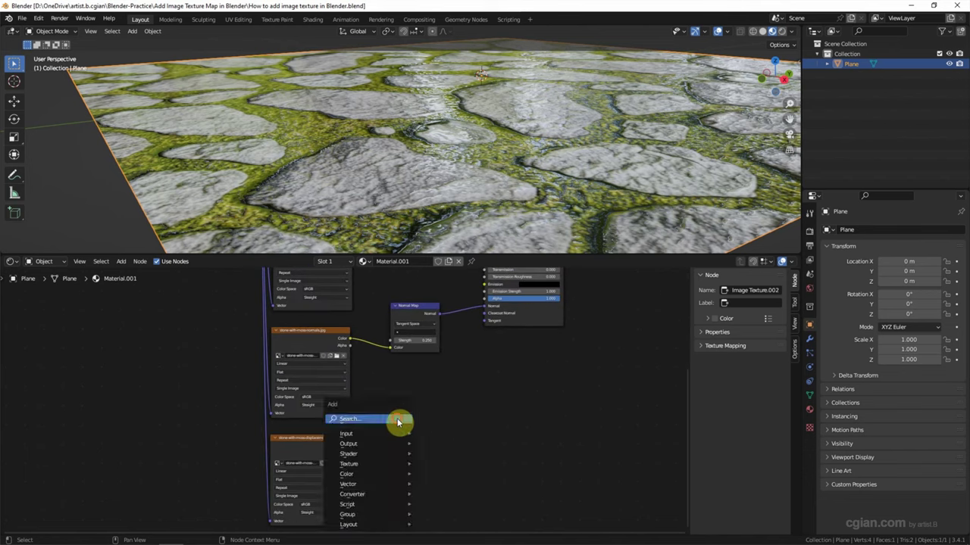
pyautogui.write('dis')
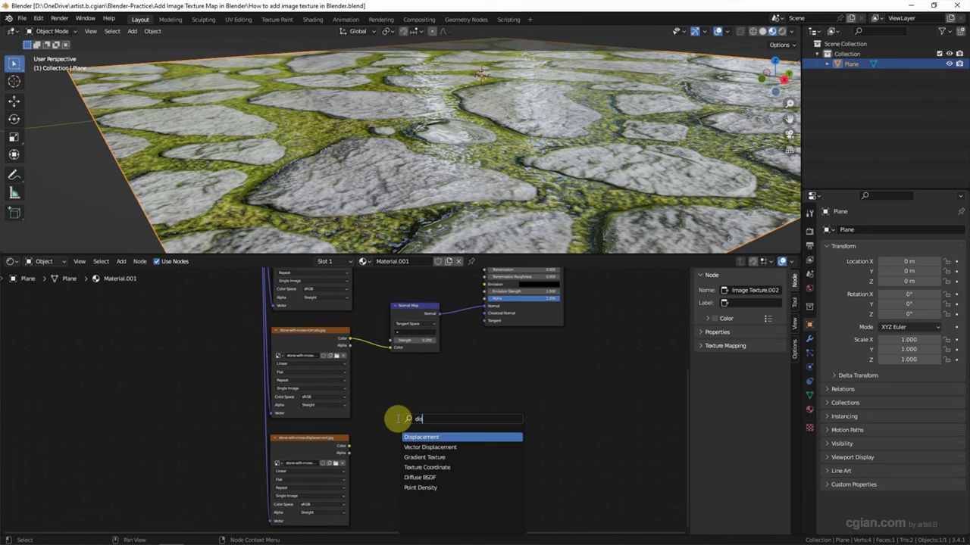
pyautogui.press('Return')
pyautogui.click(399, 422)
pyautogui.moveTo(349, 447); pyautogui.dragTo(396, 442)
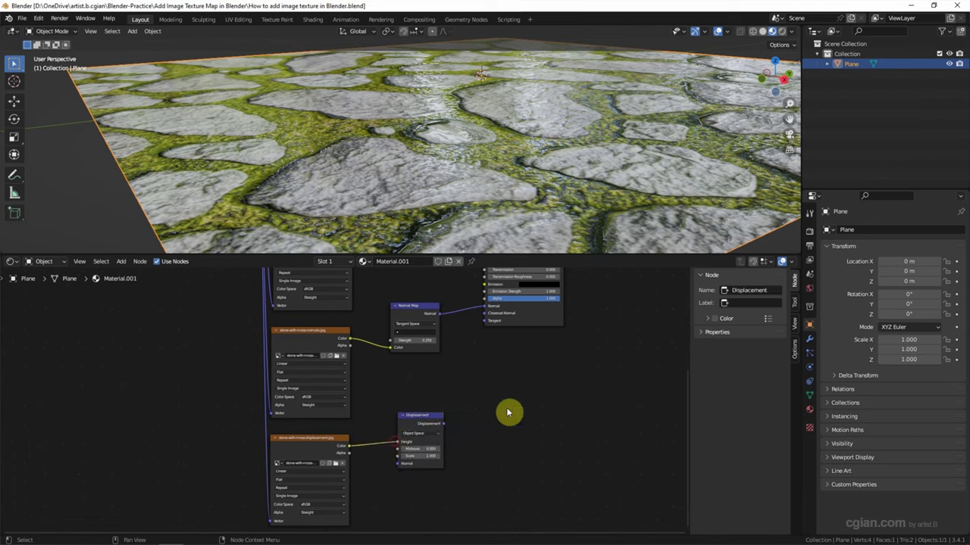
# Link the Displacement node to the Material Output's Displacement input, with the Material Output node moved down beside the Principled BSDF's lower end
pyautogui.scroll(-3, 517, 403)
pyautogui.scroll(-2, 407, 450)
pyautogui.moveTo(452, 397); pyautogui.dragTo(446, 418, button='middle')
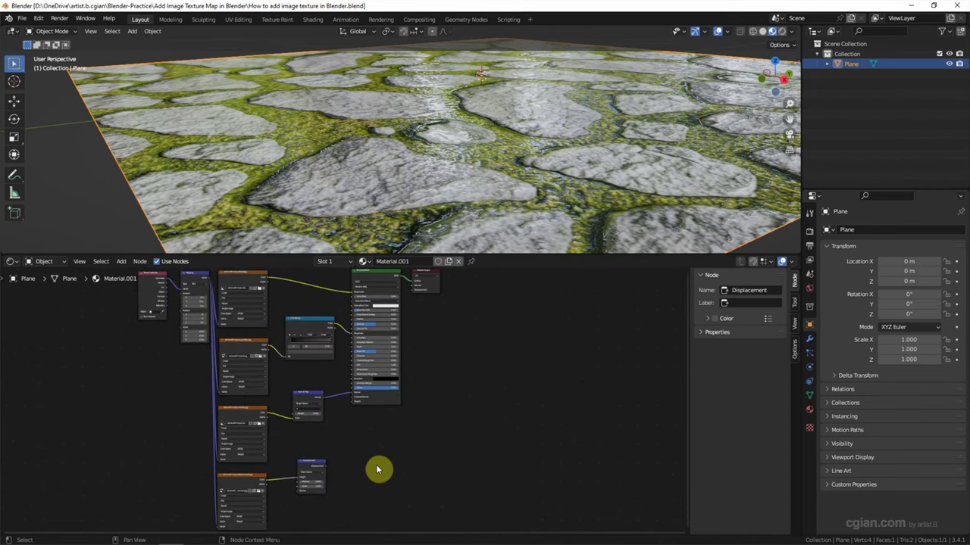
pyautogui.moveTo(325, 464)
pyautogui.mouseDown()
pyautogui.moveTo(376, 450)
pyautogui.moveTo(411, 326)
pyautogui.moveTo(407, 298)
pyautogui.moveTo(431, 278)
pyautogui.moveTo(463, 359)
pyautogui.moveTo(460, 398)
pyautogui.mouseUp()
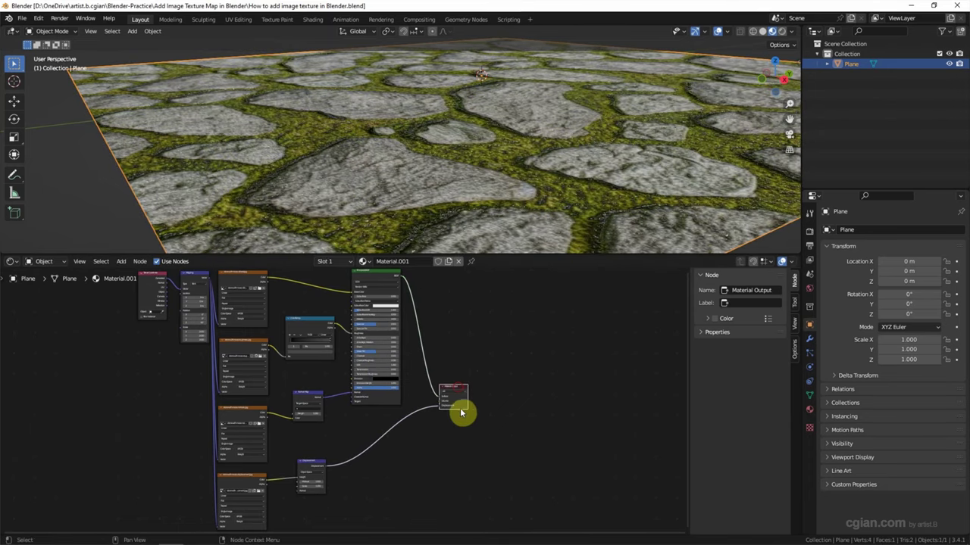
pyautogui.scroll(1, 460, 405)
pyautogui.scroll(-2, 471, 132)
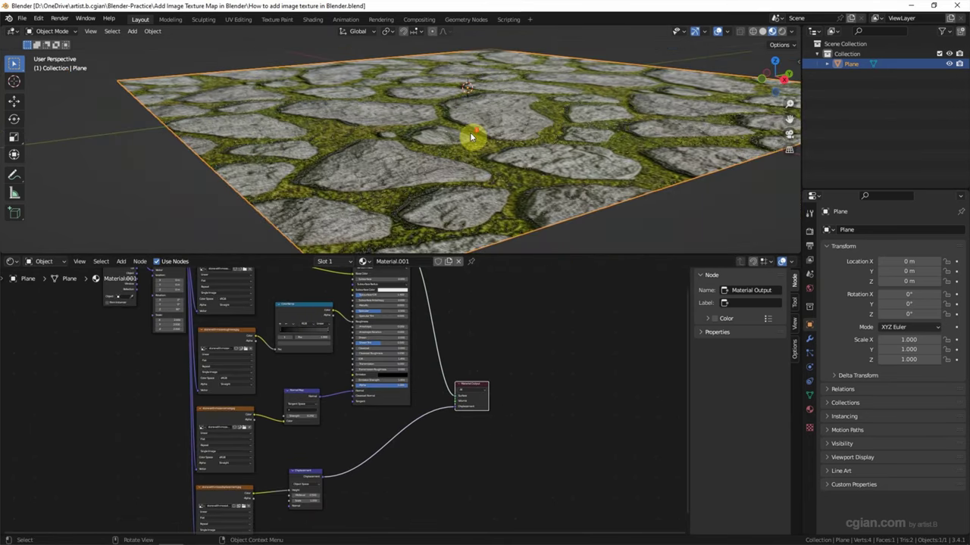
pyautogui.scroll(-1, 470, 132)
pyautogui.moveTo(465, 156); pyautogui.dragTo(658, 165, button='middle')
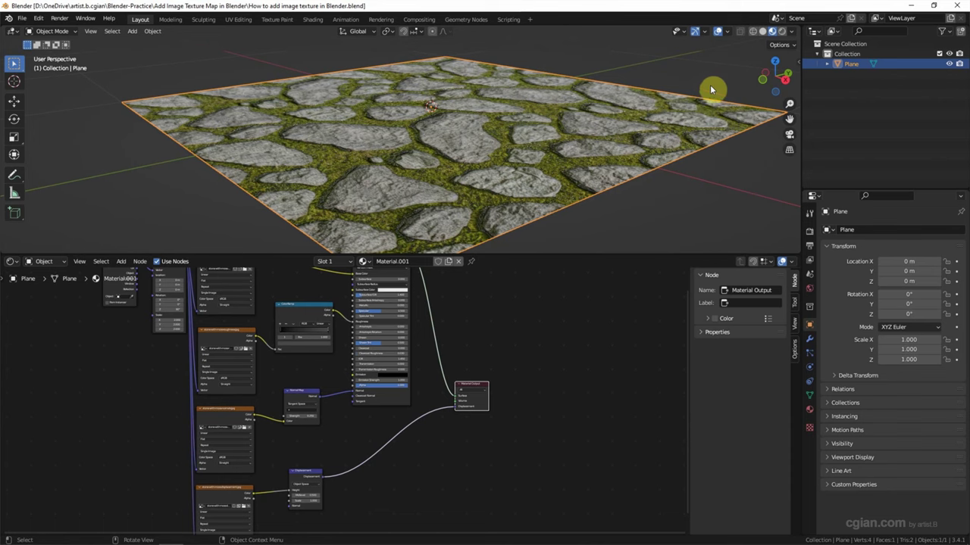
# Show the plane in Rendered shading and set the render engine to Cycles with the Experimental feature set
pyautogui.click(782, 34)
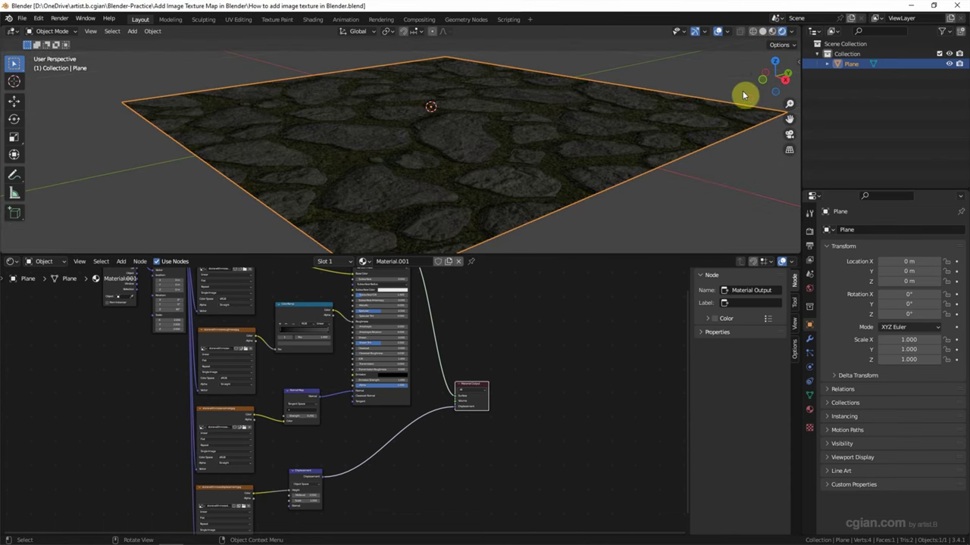
pyautogui.click(810, 232)
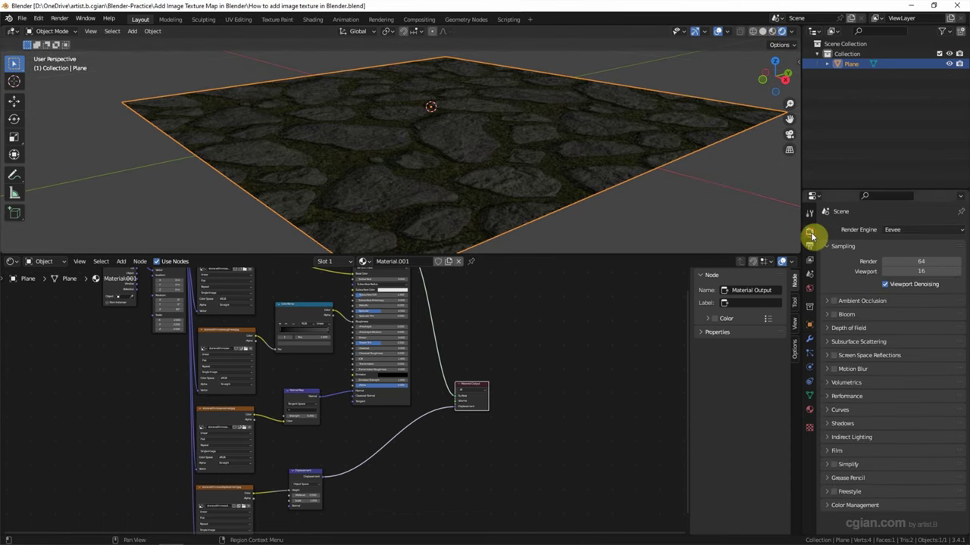
pyautogui.click(896, 231)
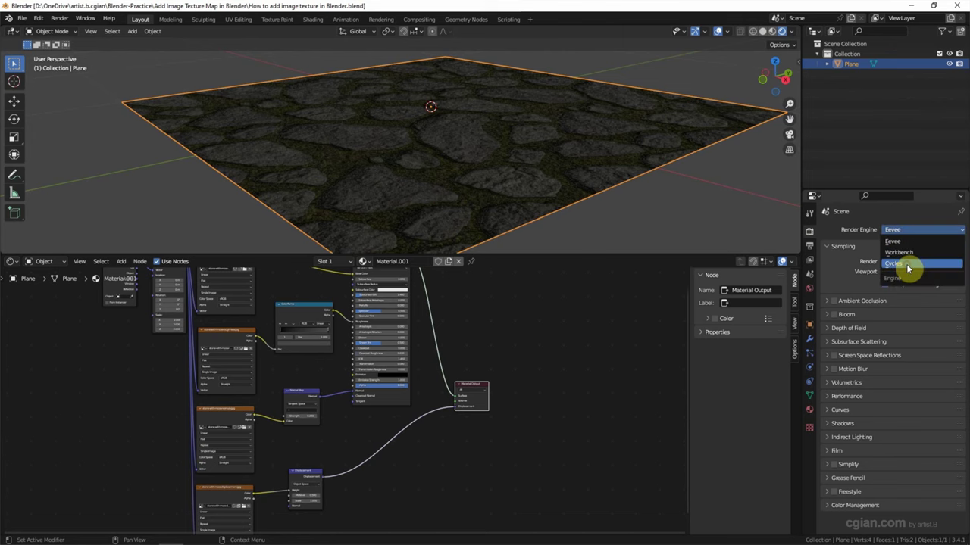
pyautogui.click(908, 265)
pyautogui.click(913, 243)
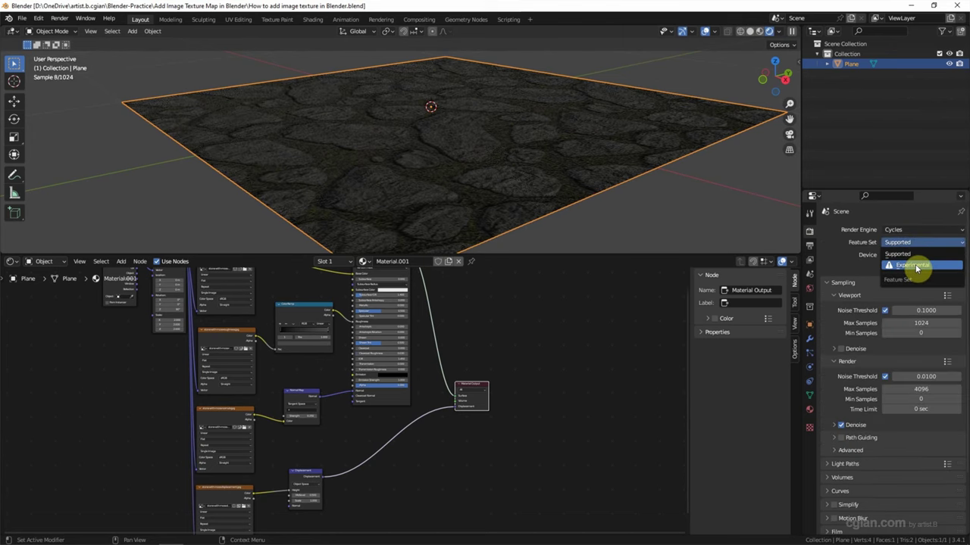
pyautogui.click(915, 266)
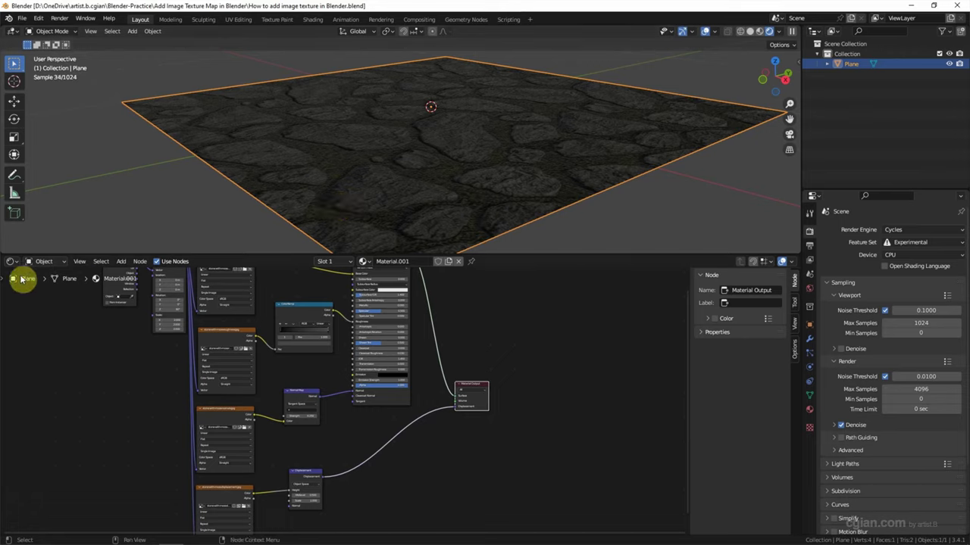
# Add a Sky Texture node to the World shader and link its Color output to the Background node's Color input
pyautogui.click(39, 262)
pyautogui.click(50, 283)
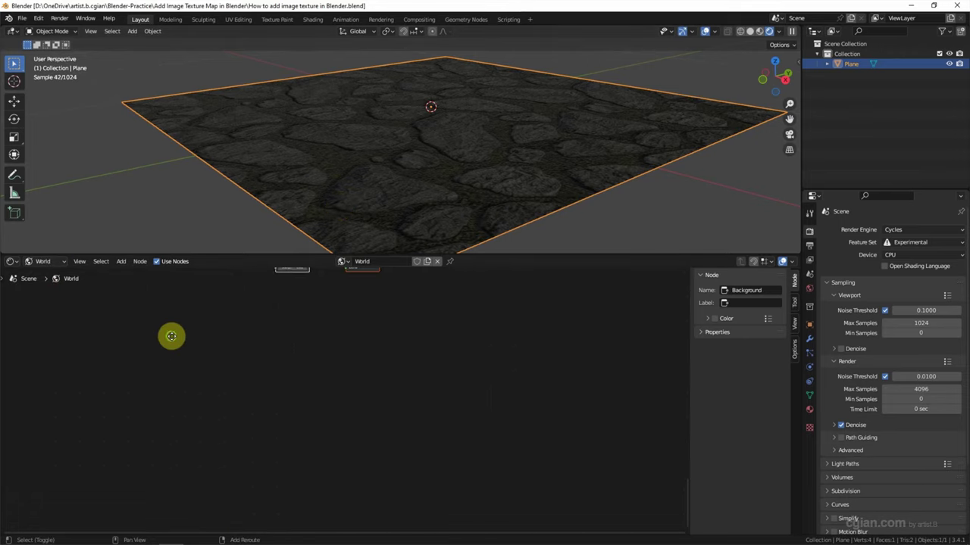
pyautogui.scroll(2, 257, 390)
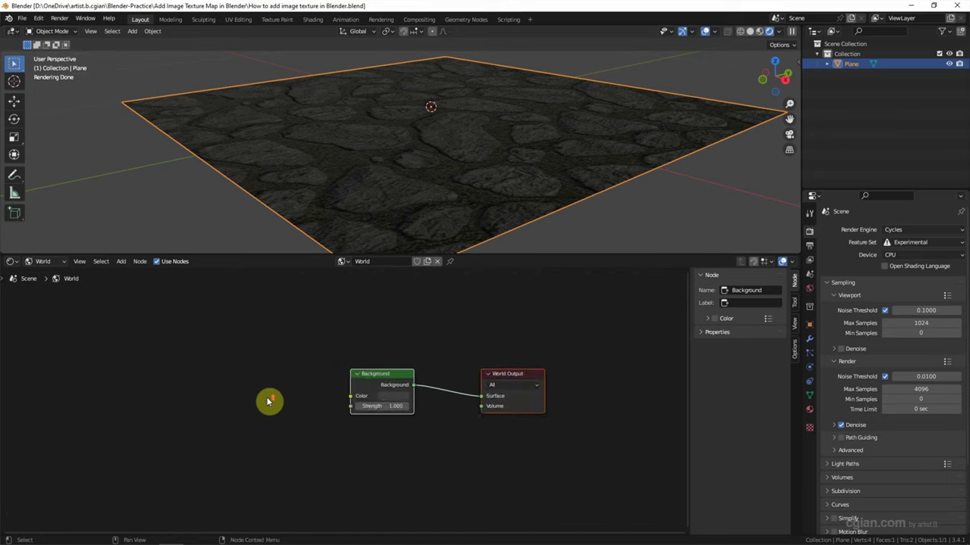
pyautogui.moveTo(295, 374); pyautogui.dragTo(330, 367, button='middle')
pyautogui.hotkey('shift', 'a')
pyautogui.click(242, 399)
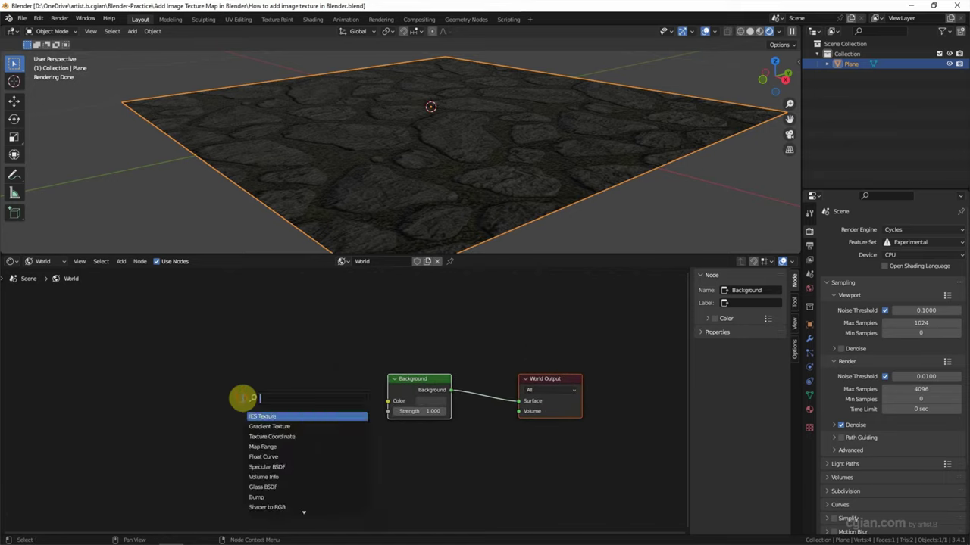
pyautogui.write('sky')
pyautogui.press('Return')
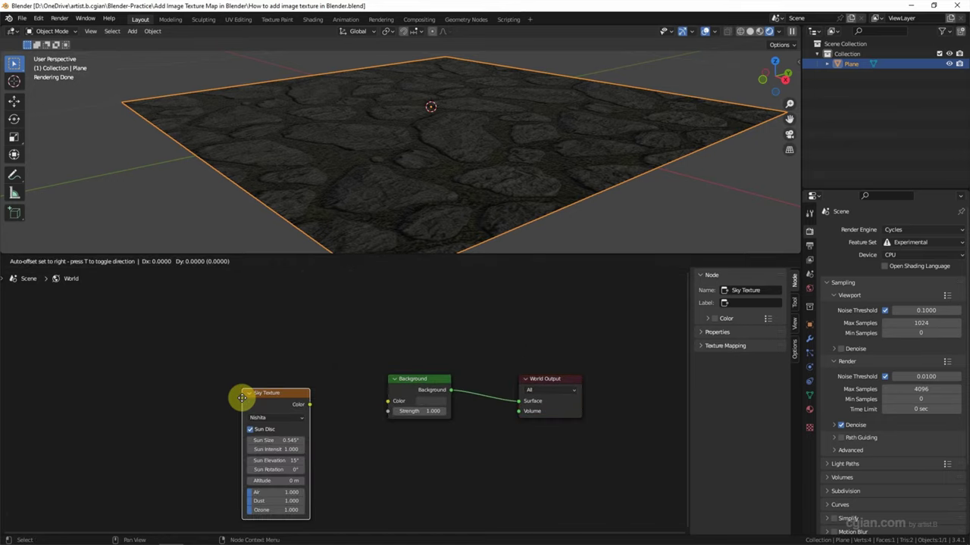
pyautogui.click(263, 369)
pyautogui.moveTo(330, 378); pyautogui.dragTo(388, 401)
# Set the World Background strength to 0.1 and the Sky Texture's sun size to 4.44°
pyautogui.doubleClick(428, 411)
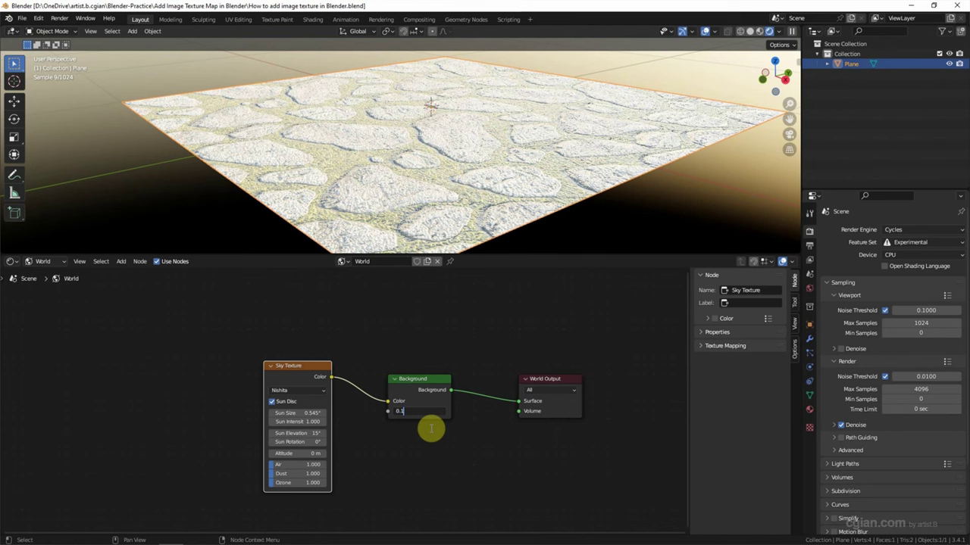
pyautogui.write('0.1')
pyautogui.press('Return')
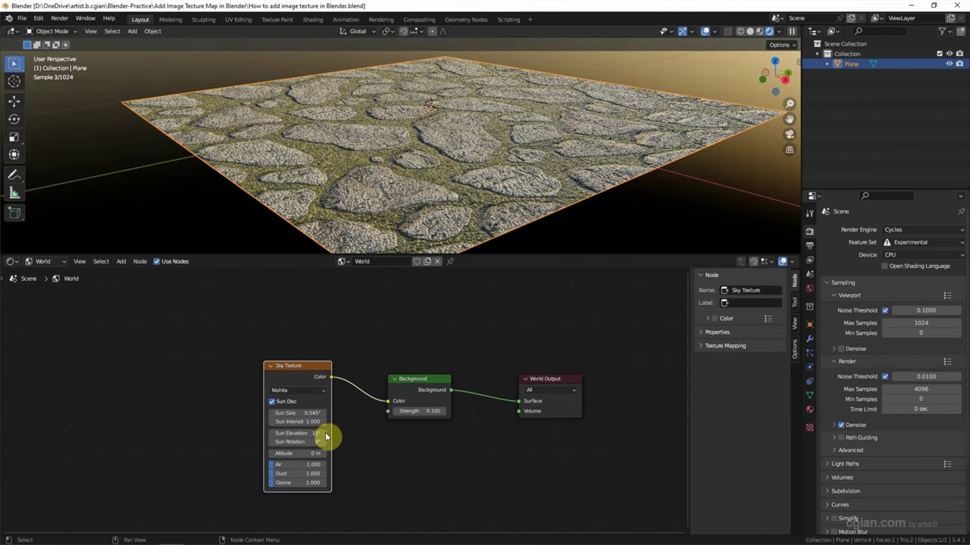
pyautogui.moveTo(295, 417)
pyautogui.mouseDown()
pyautogui.moveTo(322, 418)
pyautogui.moveTo(294, 413)
pyautogui.mouseUp()
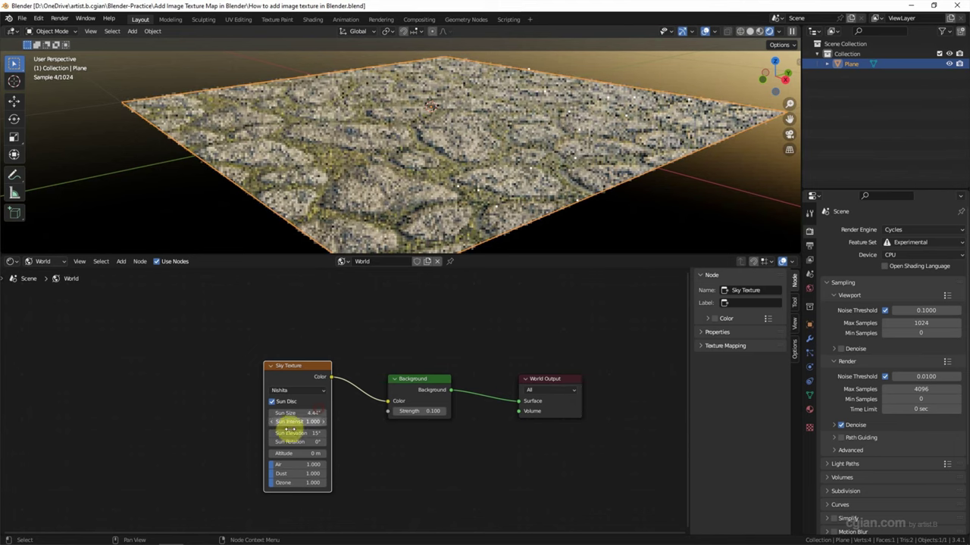
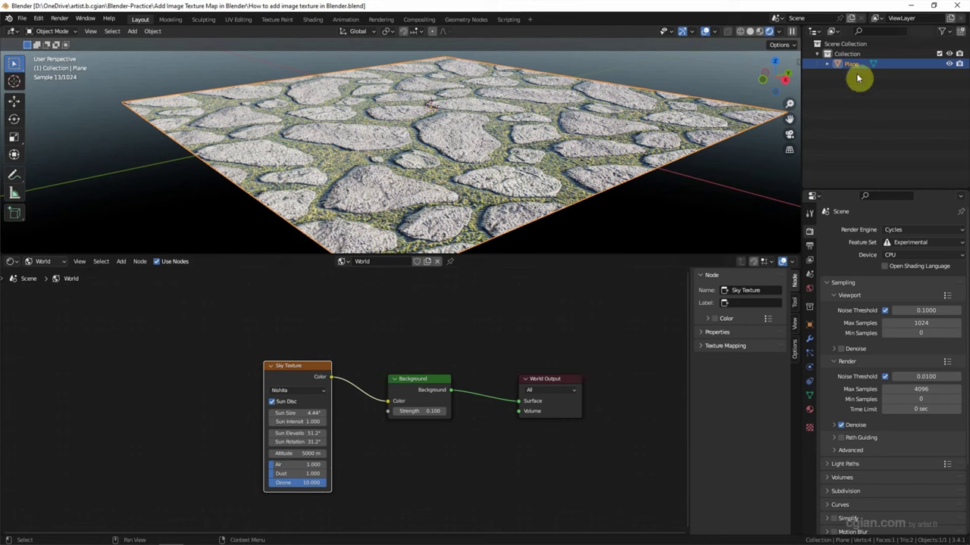
# Add a Subdivision Surface modifier to the plane, using Simple mode, Adaptive Subdivision and 6 viewport levels
pyautogui.click(809, 340)
pyautogui.click(853, 230)
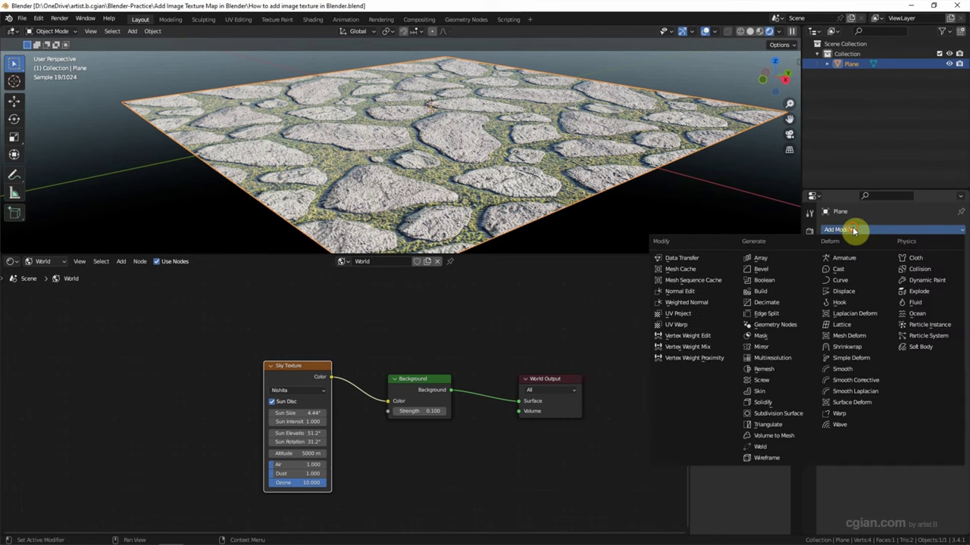
pyautogui.click(795, 416)
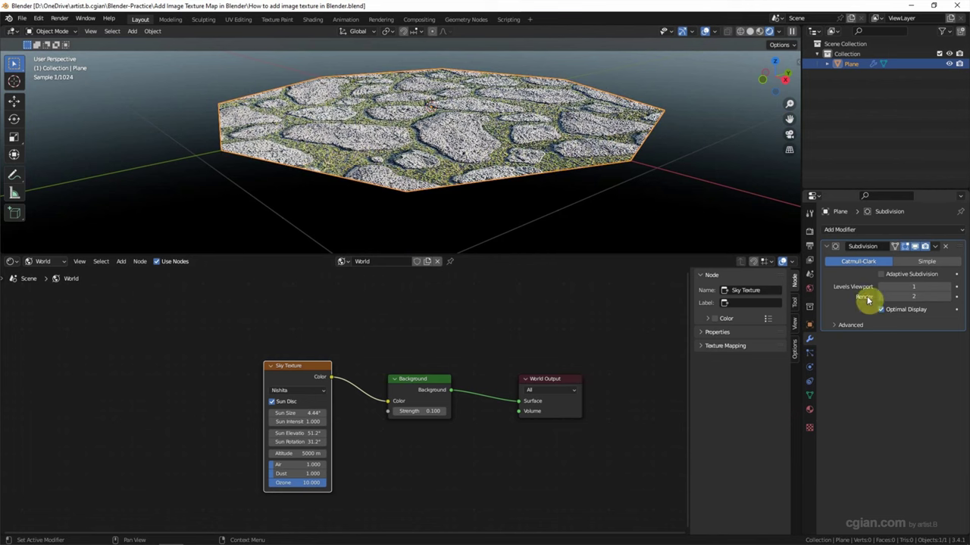
pyautogui.click(908, 261)
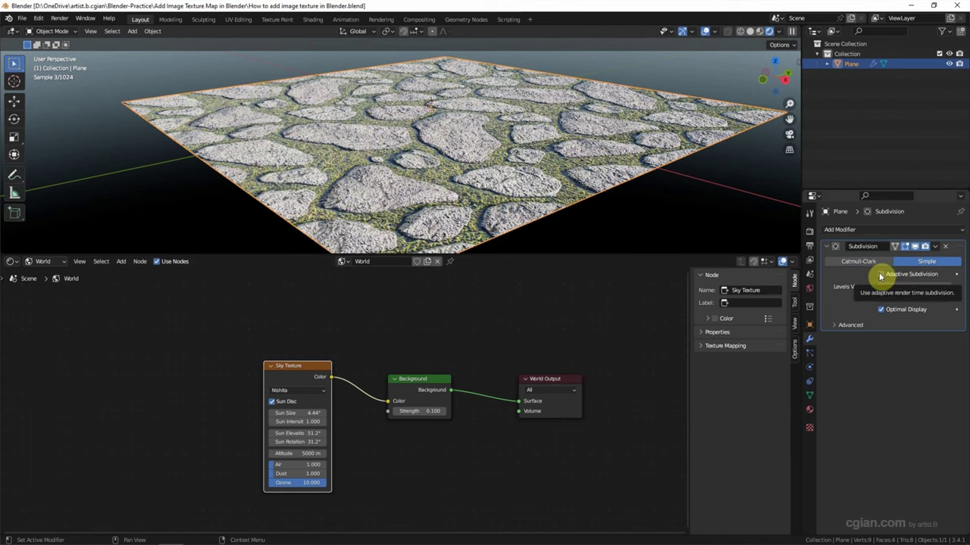
pyautogui.click(880, 275)
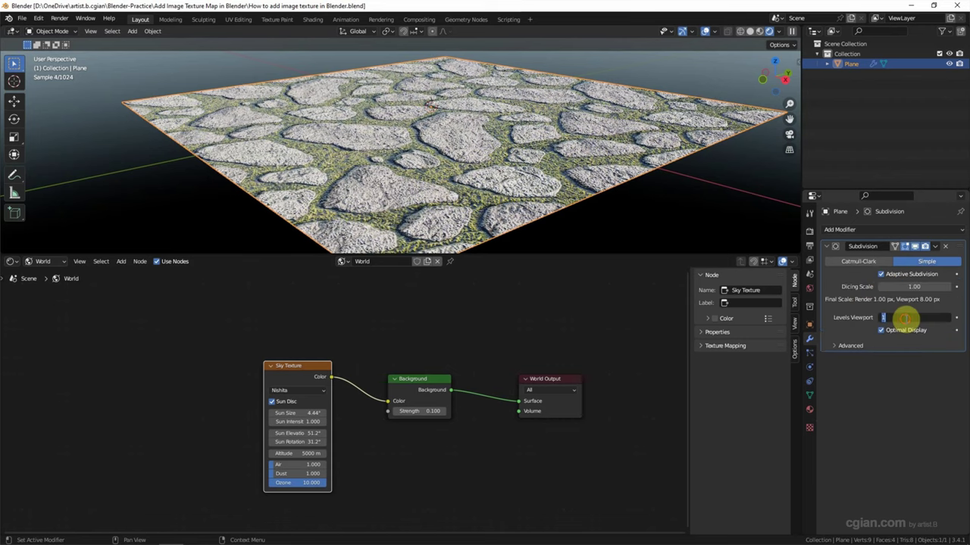
pyautogui.press('Return')
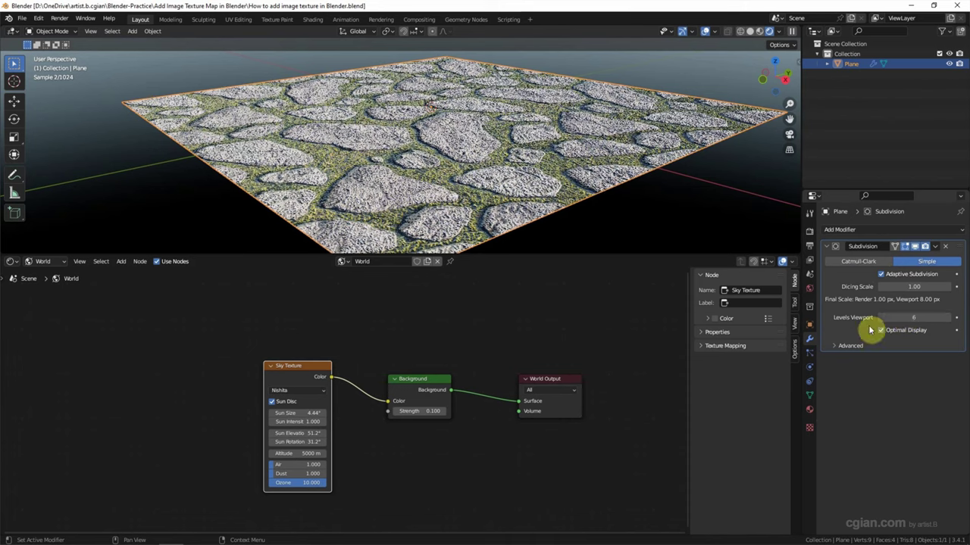
# Set the surface displacement method in the plane's material settings to Displacement and Bump
pyautogui.click(810, 413)
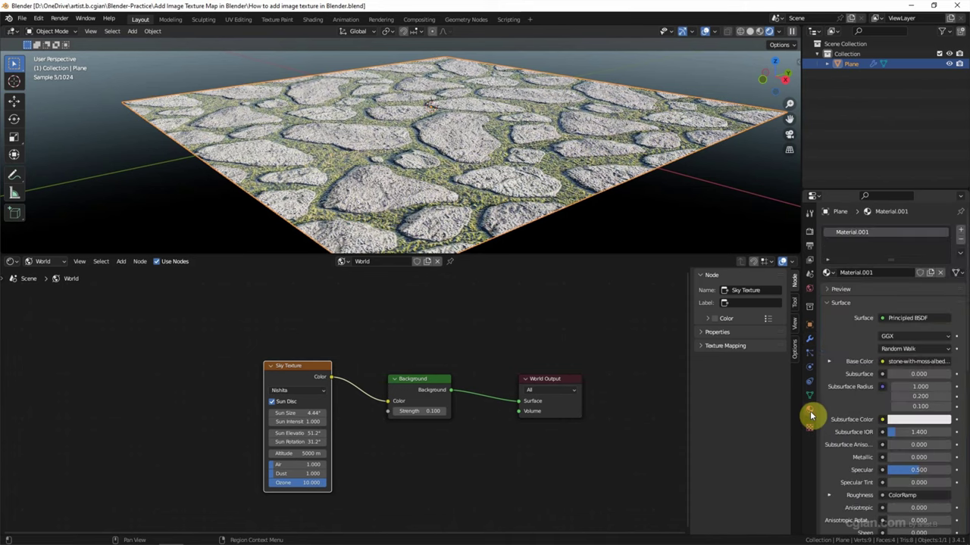
pyautogui.scroll(-5, 839, 410)
pyautogui.scroll(-5, 841, 408)
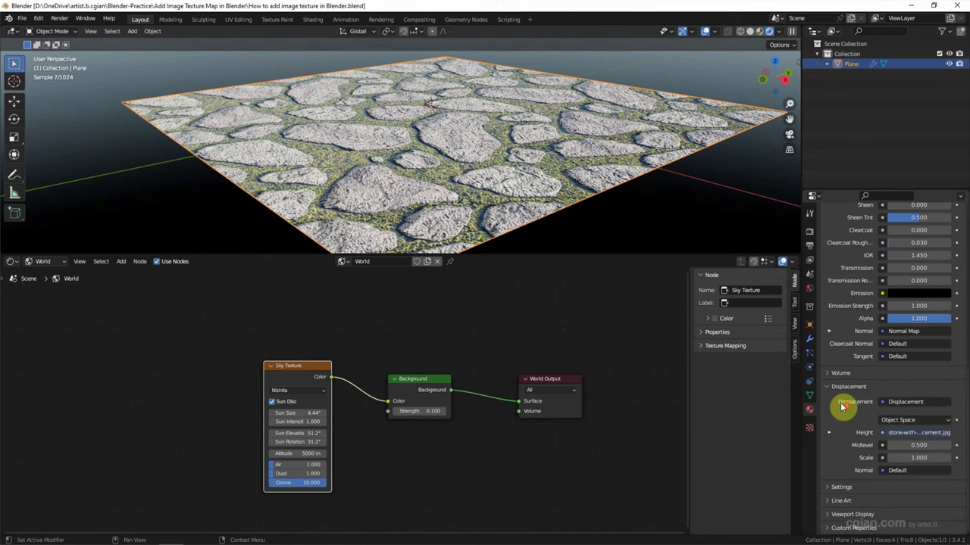
pyautogui.click(830, 489)
pyautogui.scroll(-4, 829, 488)
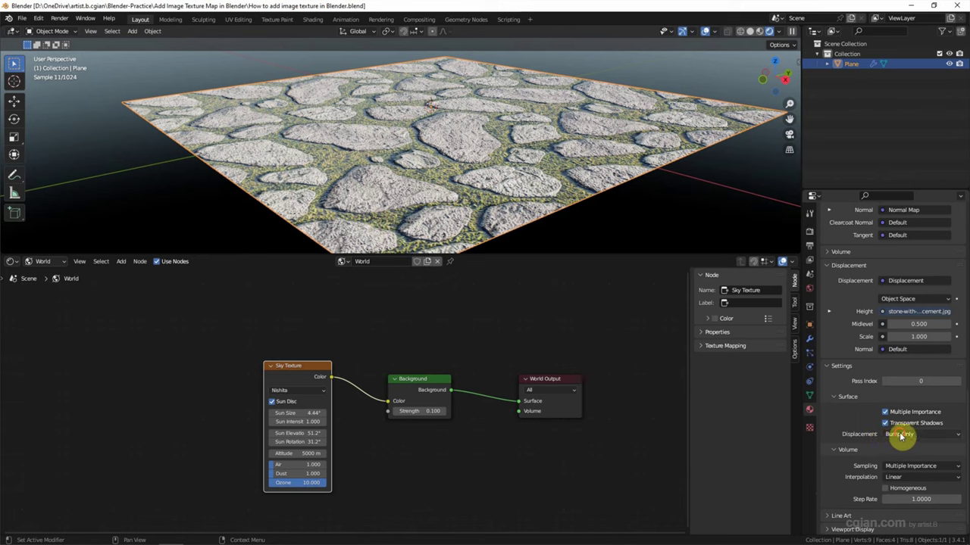
pyautogui.click(901, 435)
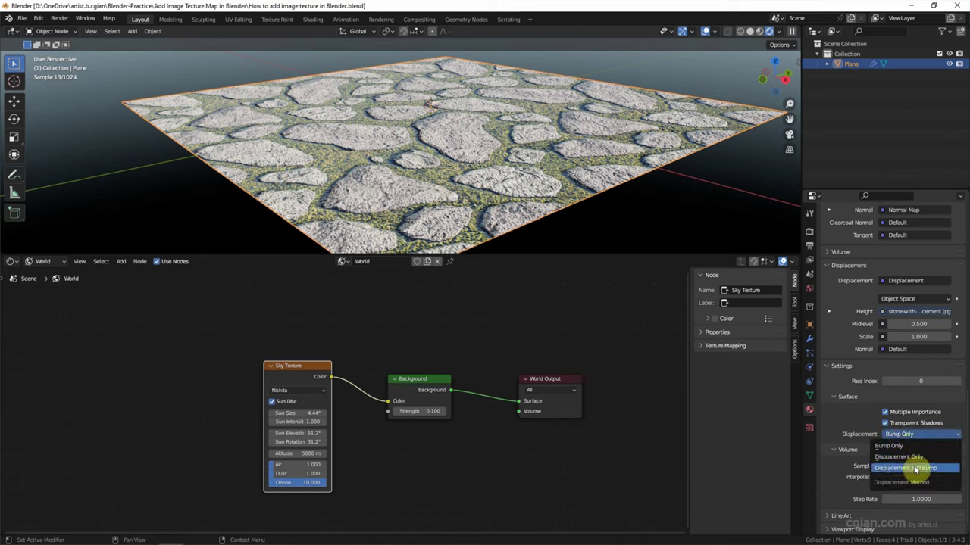
pyautogui.click(915, 469)
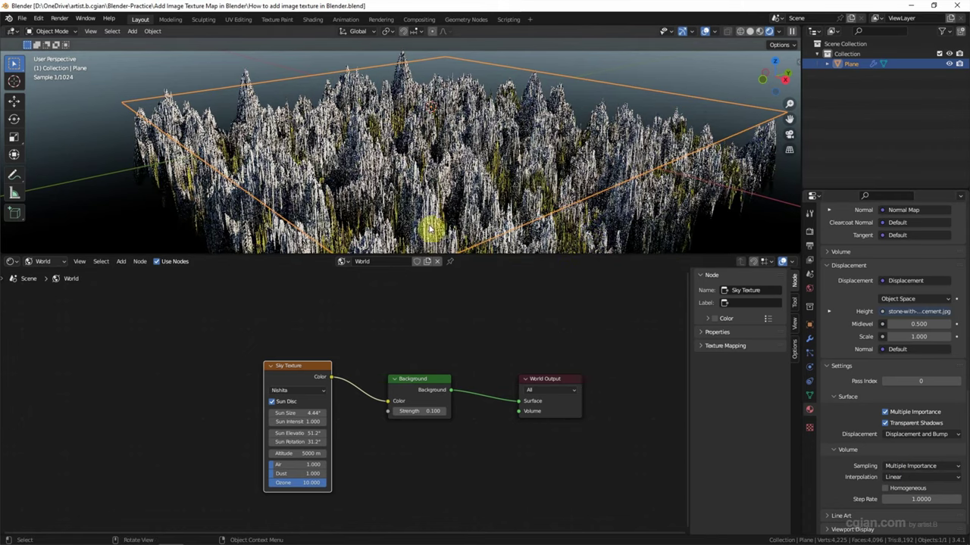
# Switch the shader editor from the World back to the plane's material and set the Displacement node's Scale to 0.05
pyautogui.click(47, 262)
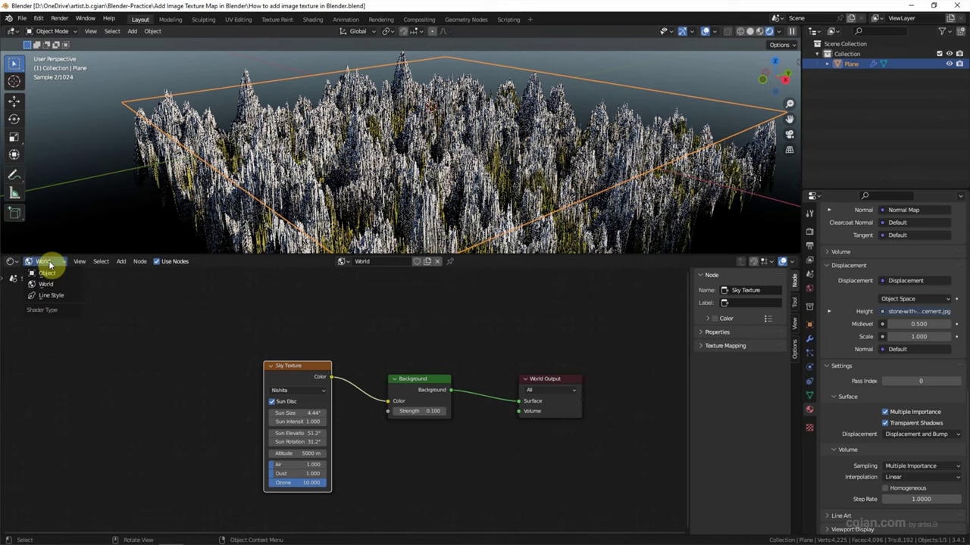
pyautogui.click(50, 276)
pyautogui.scroll(-4, 336, 331)
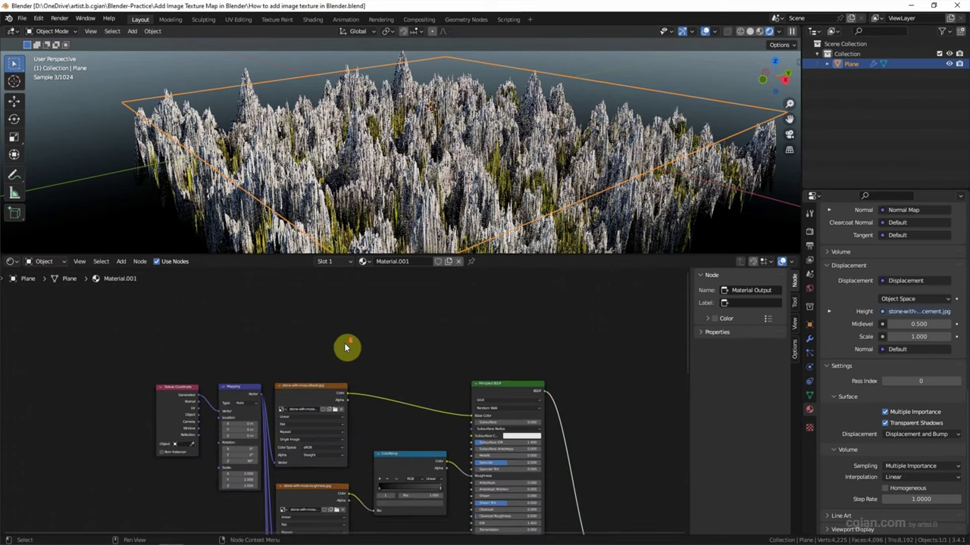
pyautogui.moveTo(428, 428); pyautogui.dragTo(432, 303, button='middle')
pyautogui.scroll(4, 407, 397)
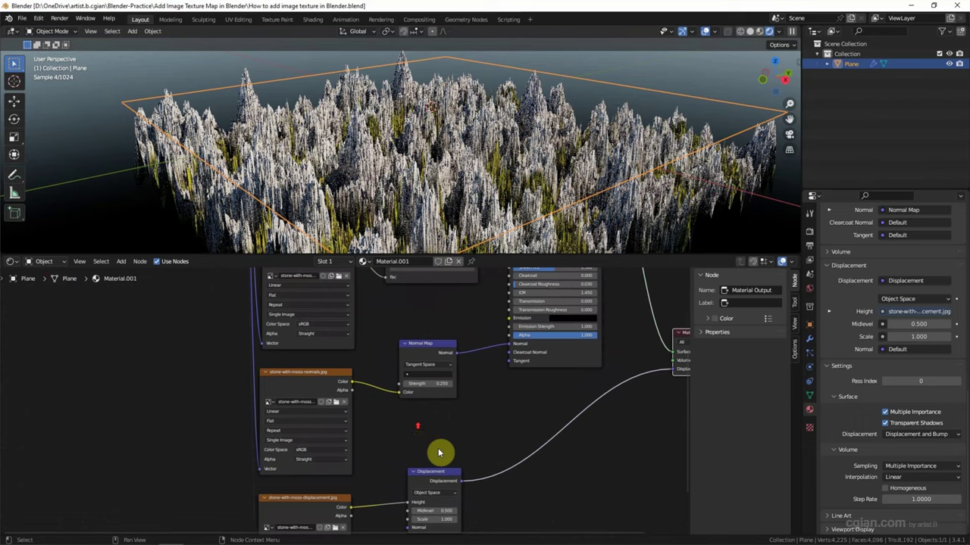
pyautogui.moveTo(494, 468); pyautogui.dragTo(457, 372, button='middle')
pyautogui.scroll(1, 465, 402)
pyautogui.keyDown('shift'); pyautogui.scroll(-2, 515, 431); pyautogui.keyUp('shift')
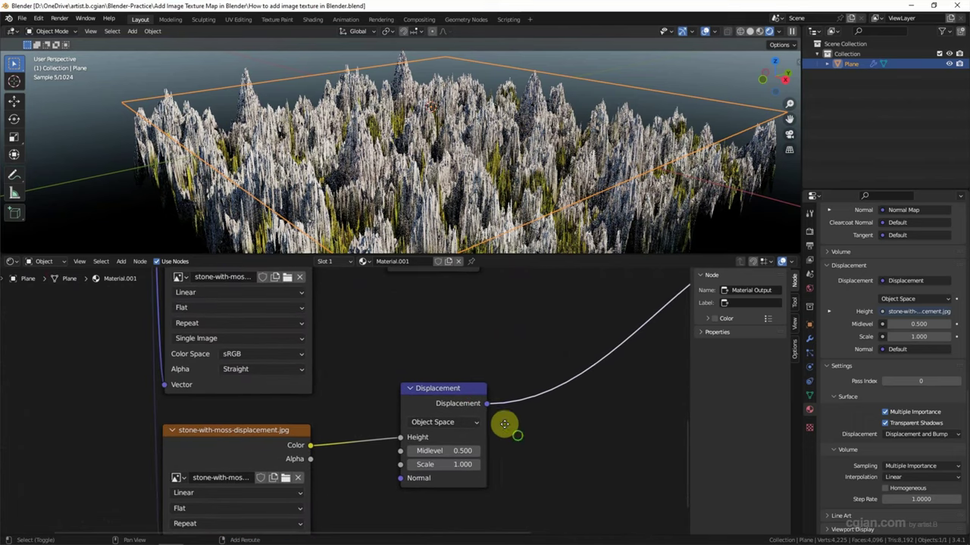
pyautogui.moveTo(515, 431); pyautogui.dragTo(440, 463, button='middle')
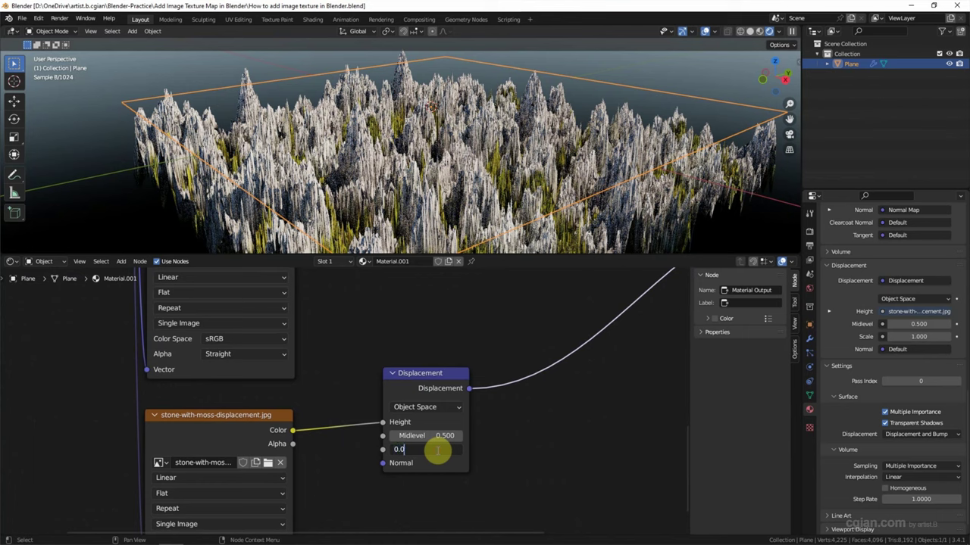
pyautogui.press('Return')
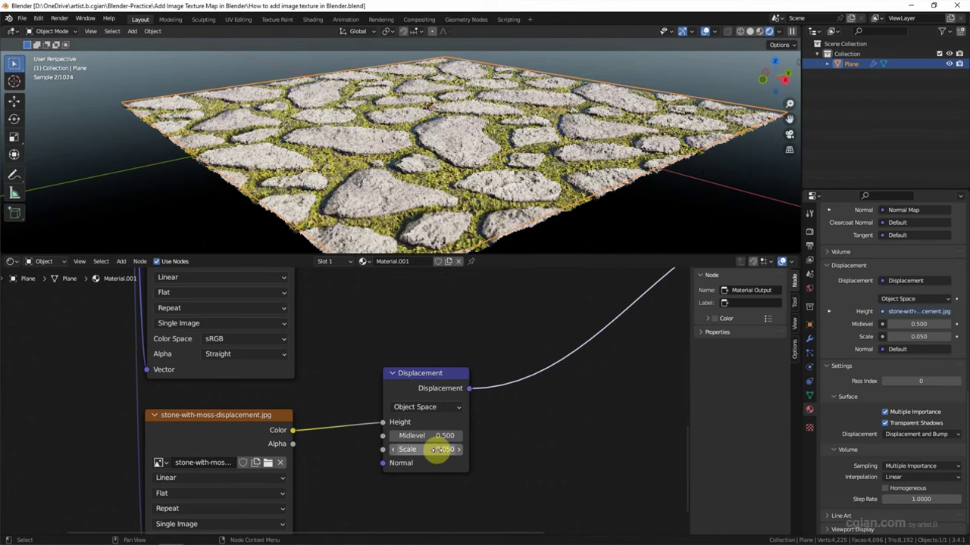
# Set the Displacement node's Midlevel to 0 and inspect the displaced plane from another angle
pyautogui.doubleClick(436, 436)
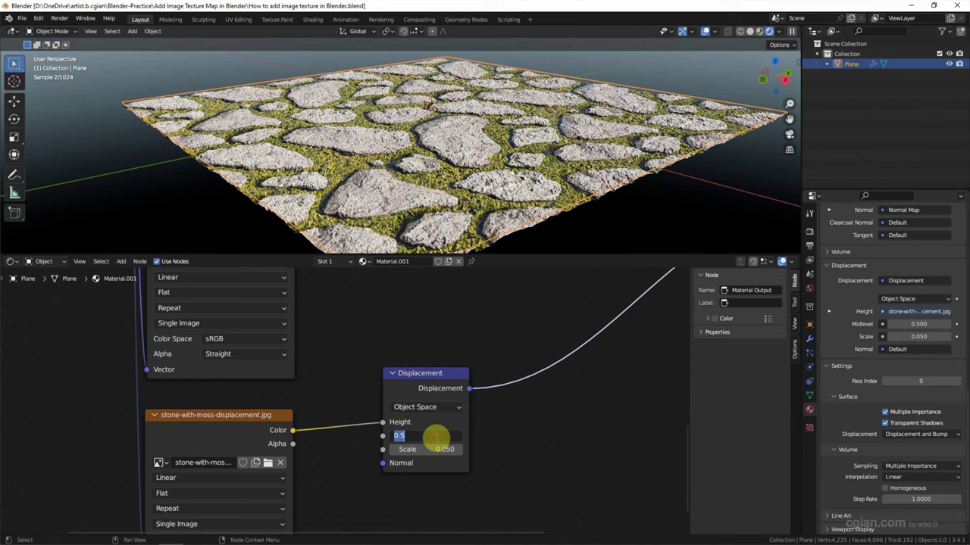
pyautogui.write('0')
pyautogui.press('Return')
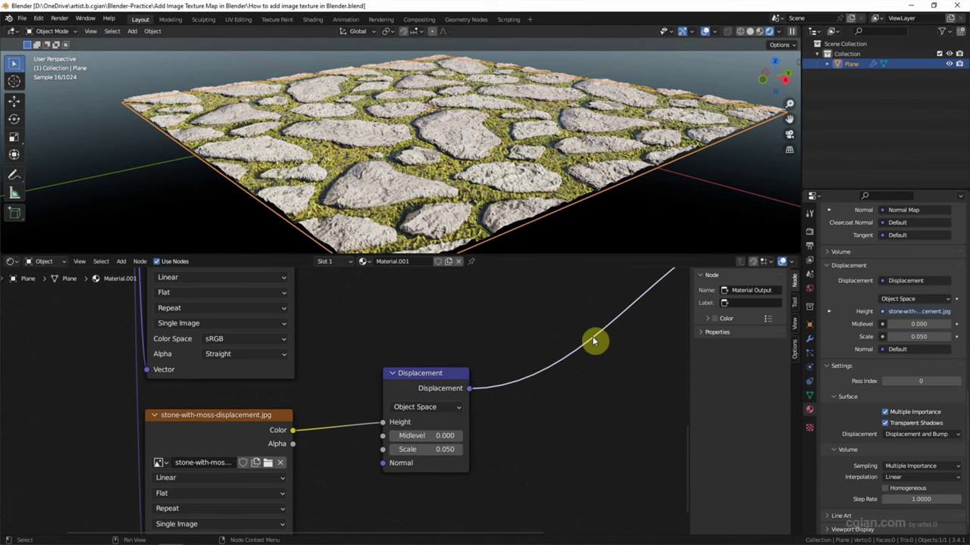
pyautogui.moveTo(600, 222); pyautogui.dragTo(494, 159, button='middle')
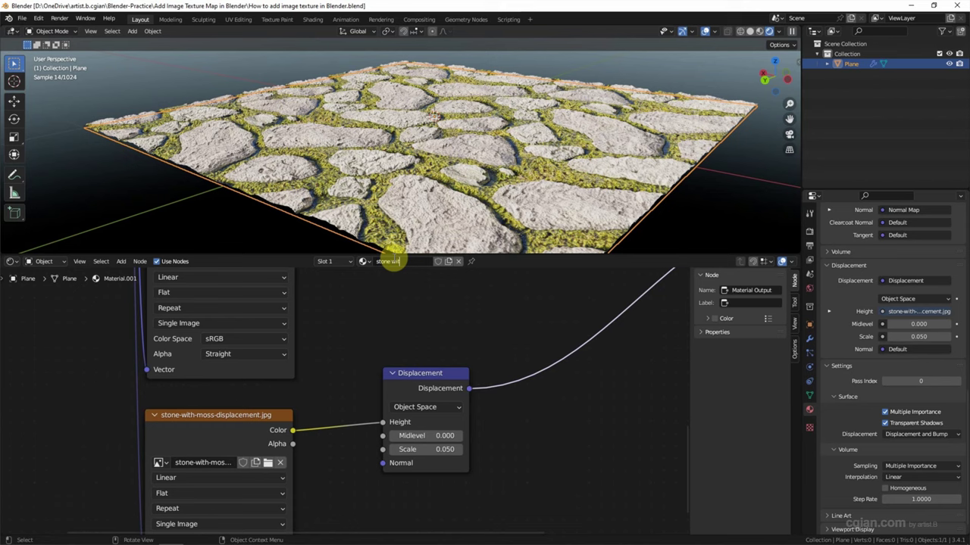
# Rename both the plane's material and the plane object to "stone with moss"
pyautogui.press('Return')
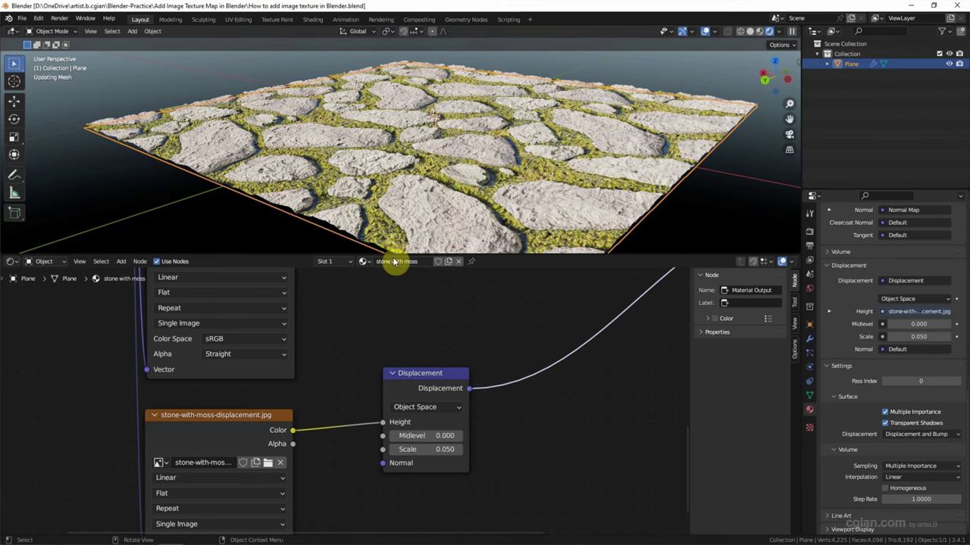
pyautogui.click(852, 64)
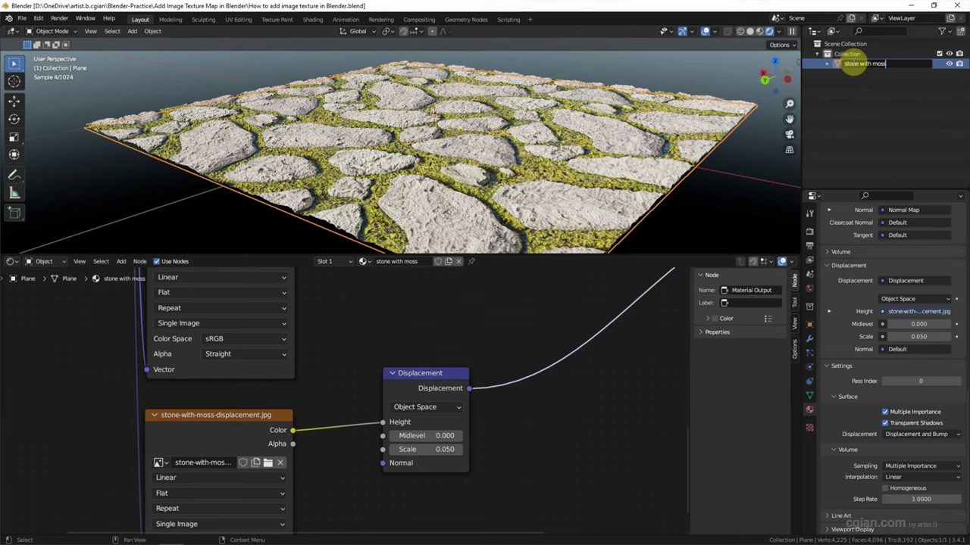
pyautogui.press('Return')
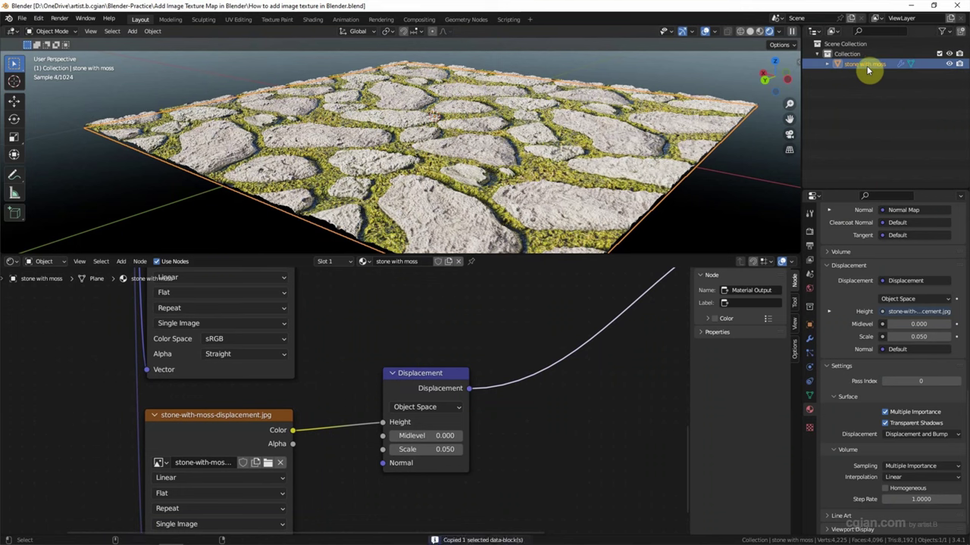
# Paste a copy of the stone with moss object and rename the copy "brick wall"
pyautogui.hotkey('ctrl', 'v')
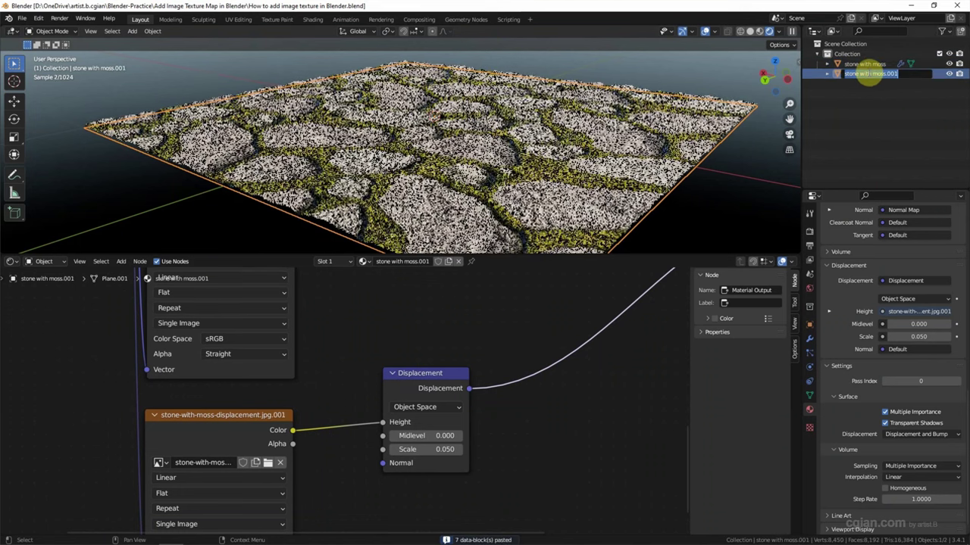
pyautogui.press('BackSpace')
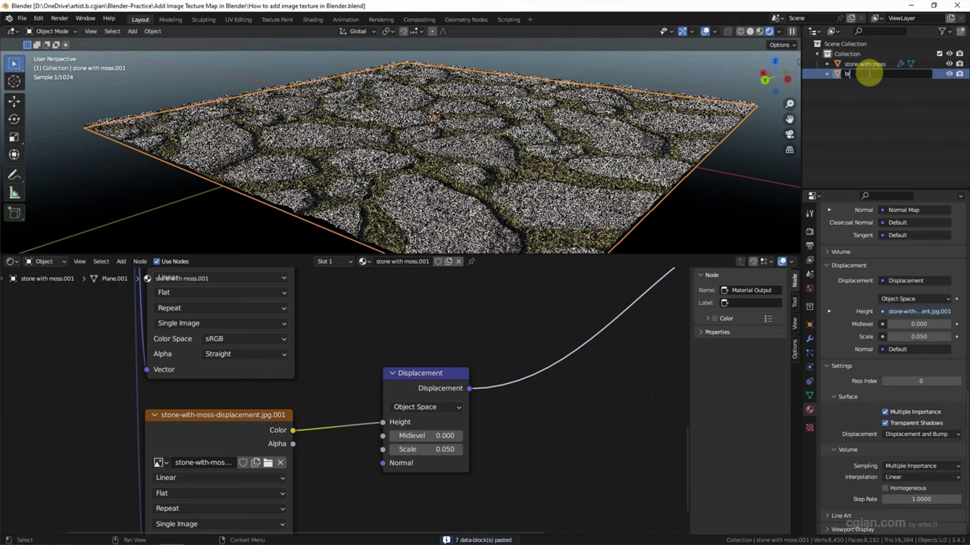
pyautogui.write('brick wal')
pyautogui.press('Return')
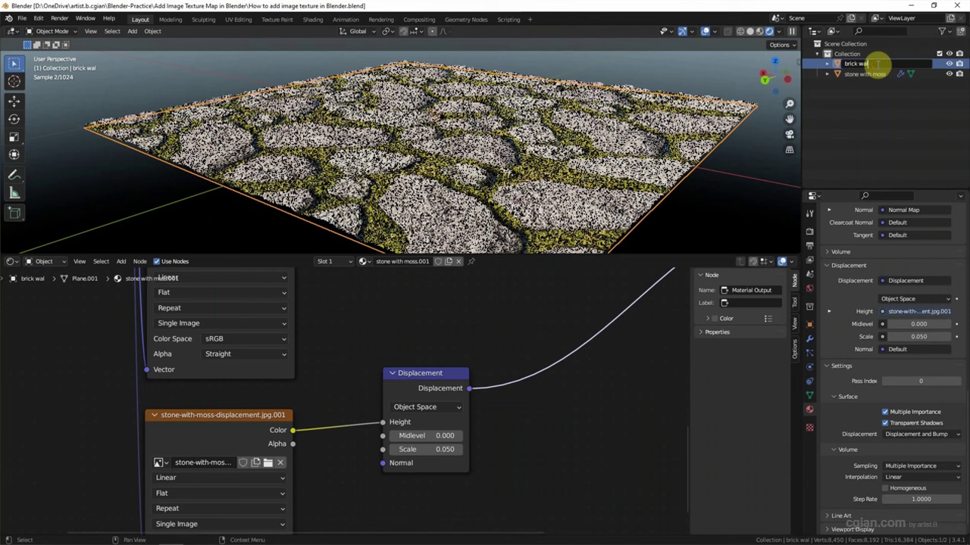
pyautogui.write('l')
pyautogui.press('Return')
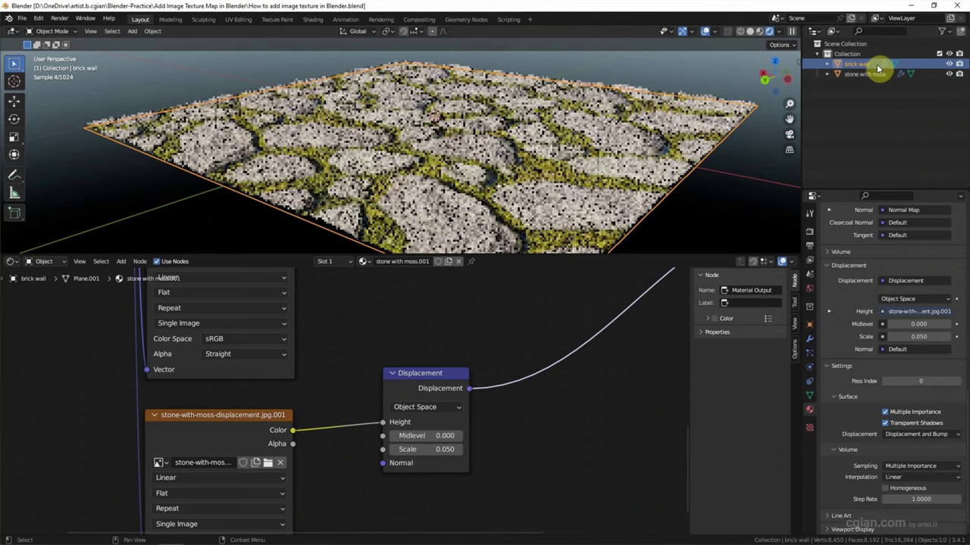
# Duplicate the material on the brick wall object and name the new material "brick wall"
pyautogui.click(396, 261)
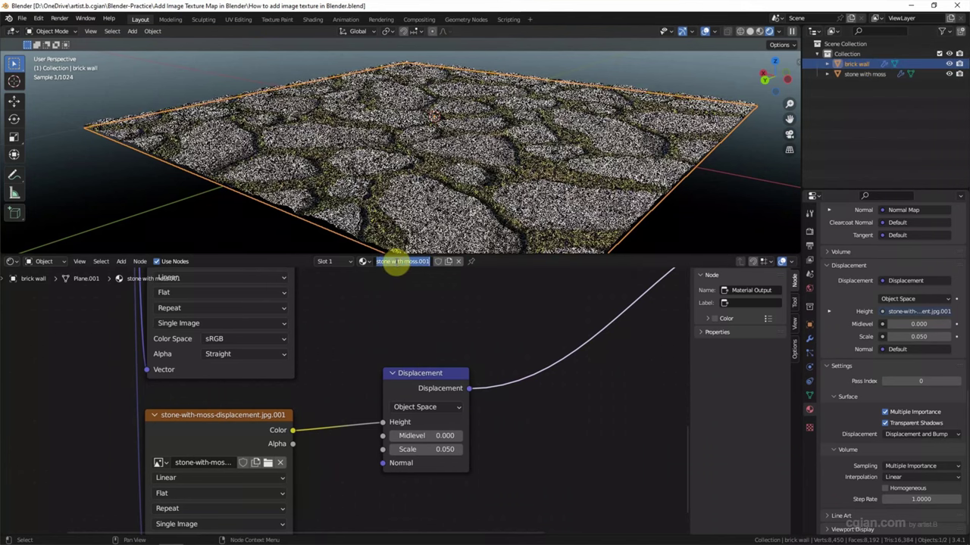
pyautogui.click(448, 262)
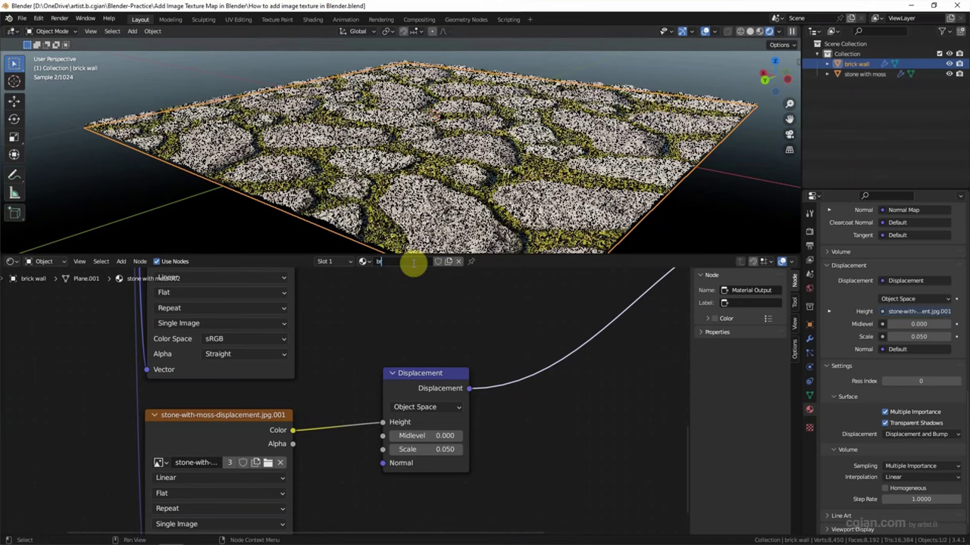
pyautogui.click(413, 263)
pyautogui.write('brick wall')
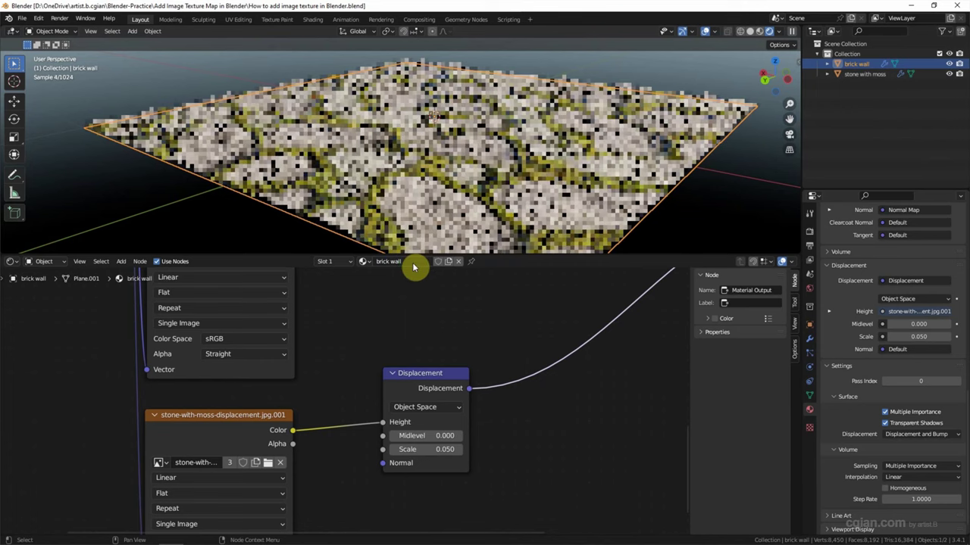
# Rotate the brick wall object to -90° on the X axis so it stands vertically
pyautogui.click(799, 62)
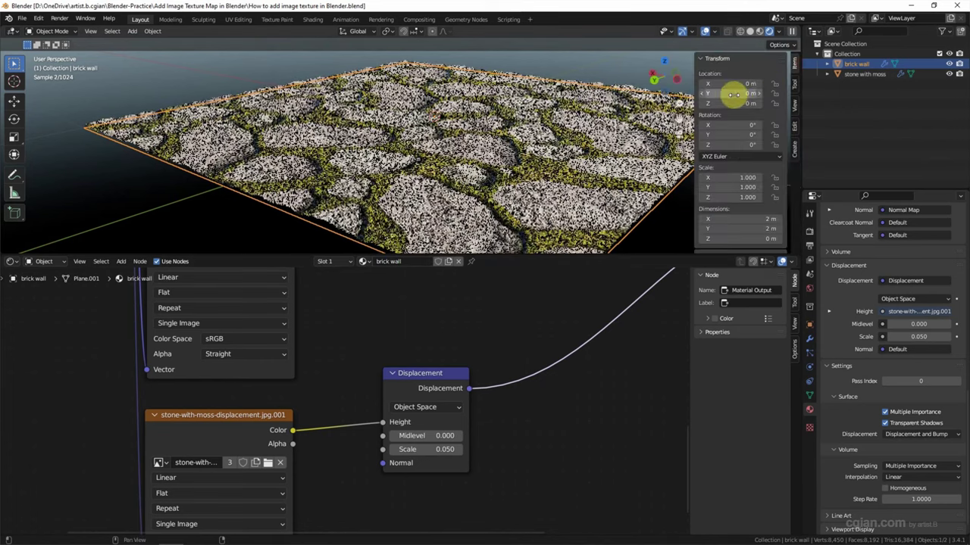
pyautogui.press('BackSpace')
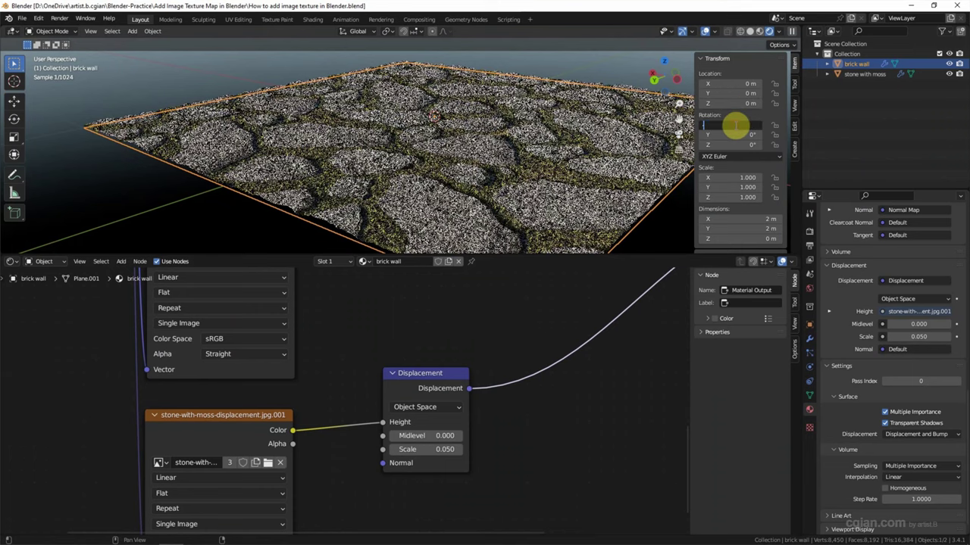
pyautogui.write('-90')
pyautogui.press('Return')
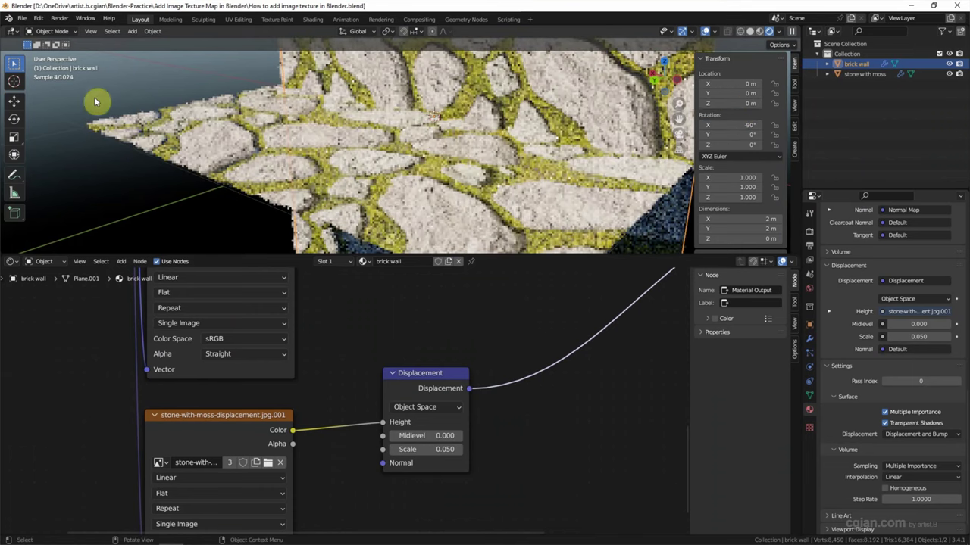
# Move the brick wall object to the rear edge of the stone floor and raise it above the floor
pyautogui.click(11, 103)
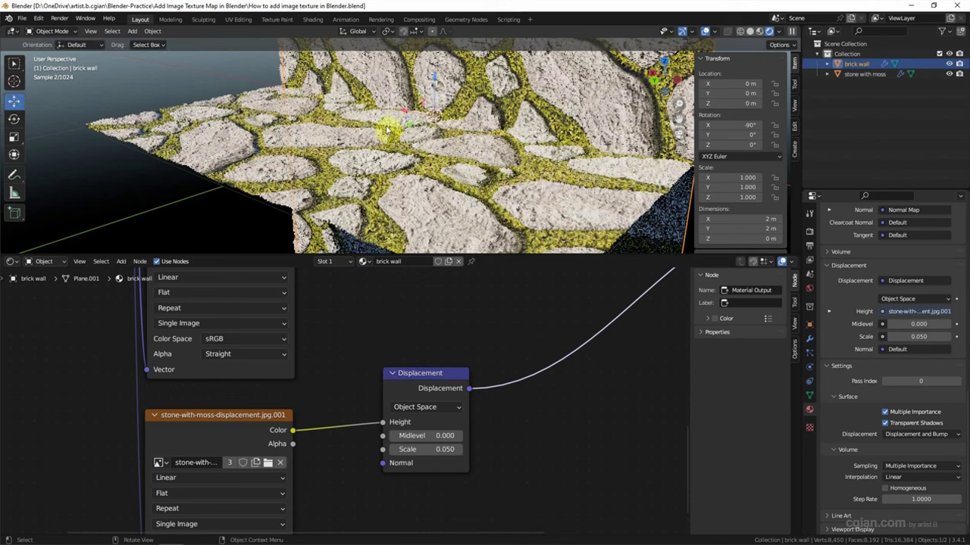
pyautogui.moveTo(417, 114); pyautogui.dragTo(510, 76)
pyautogui.moveTo(692, 137); pyautogui.dragTo(851, 130)
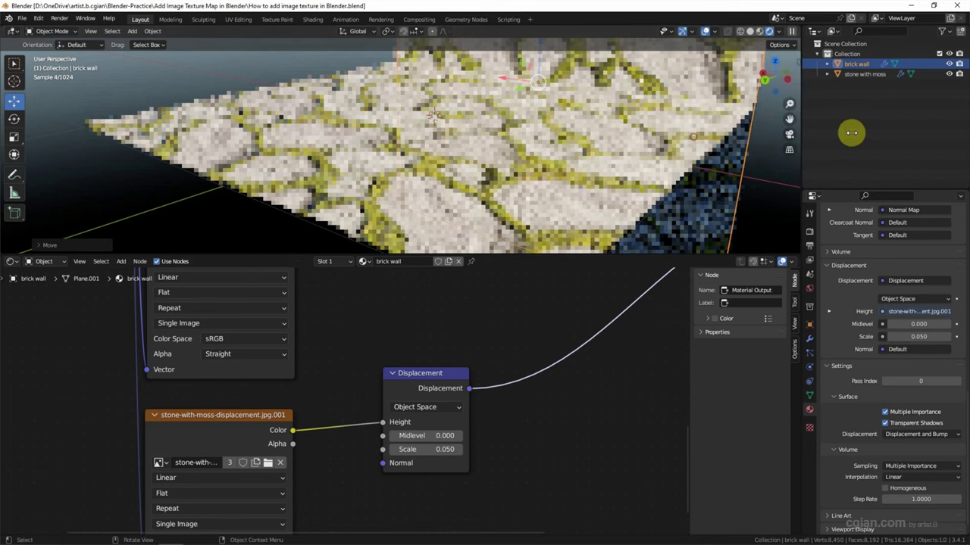
pyautogui.moveTo(594, 166); pyautogui.dragTo(574, 209, button='middle')
pyautogui.moveTo(522, 139); pyautogui.dragTo(535, 245)
pyautogui.scroll(5, 557, 205)
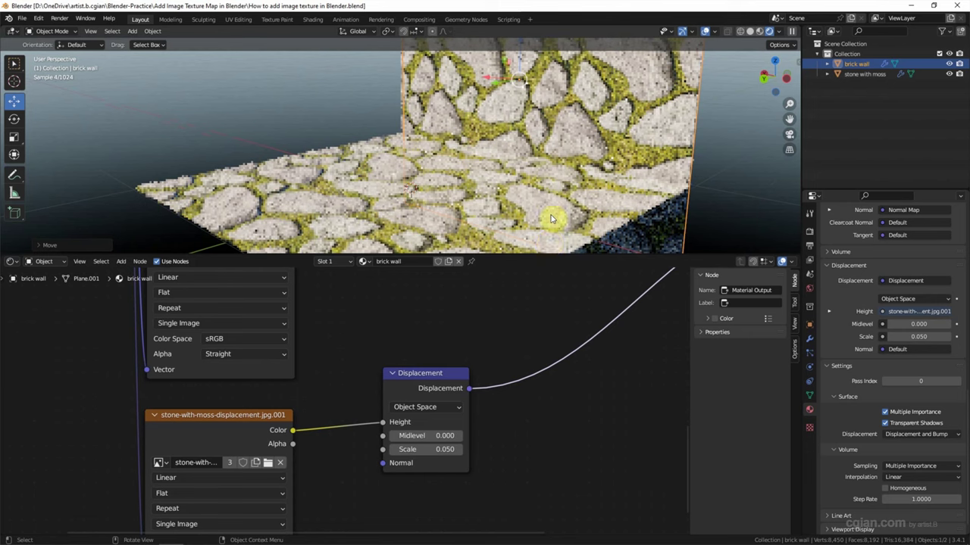
pyautogui.moveTo(579, 176); pyautogui.dragTo(503, 217, button='middle')
# Replace the albedo image in the brick wall material's Base Color texture node with brick-albedo.jpg
pyautogui.scroll(-2, 501, 338)
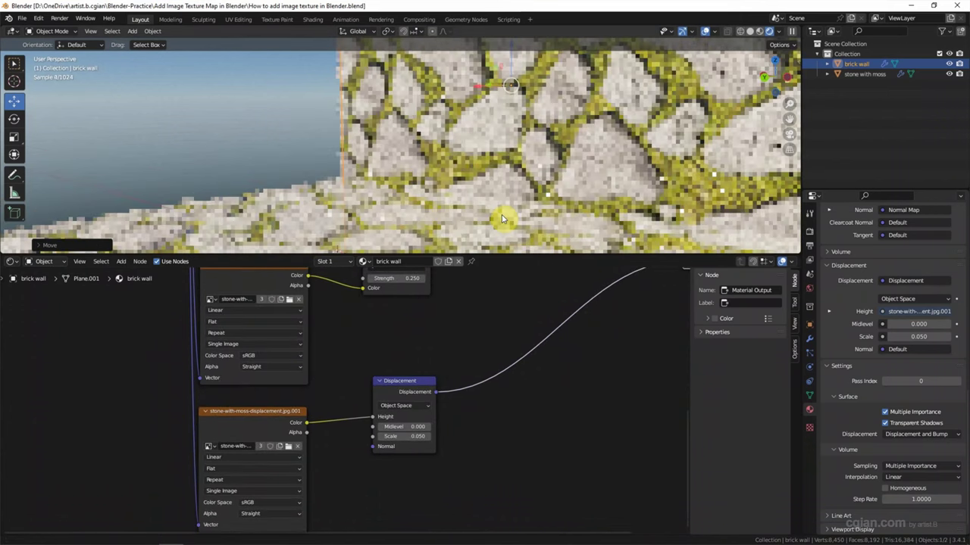
pyautogui.scroll(-3, 451, 344)
pyautogui.moveTo(422, 346); pyautogui.dragTo(424, 410, button='middle')
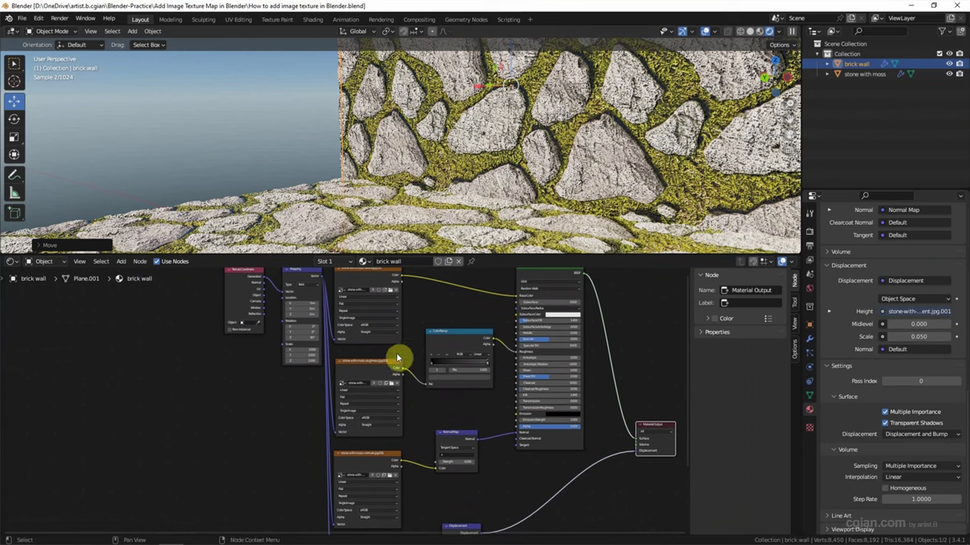
pyautogui.click(391, 294)
pyautogui.click(397, 203)
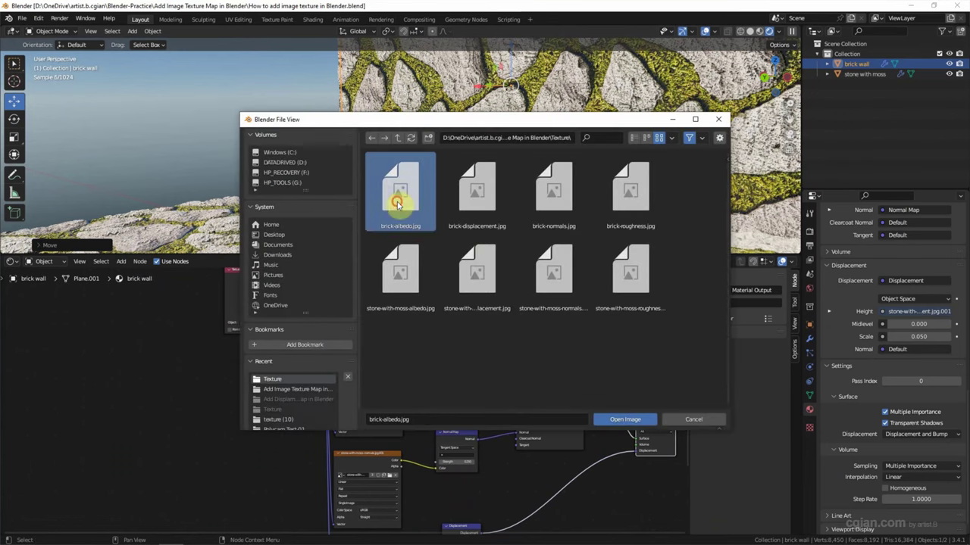
pyautogui.click(612, 420)
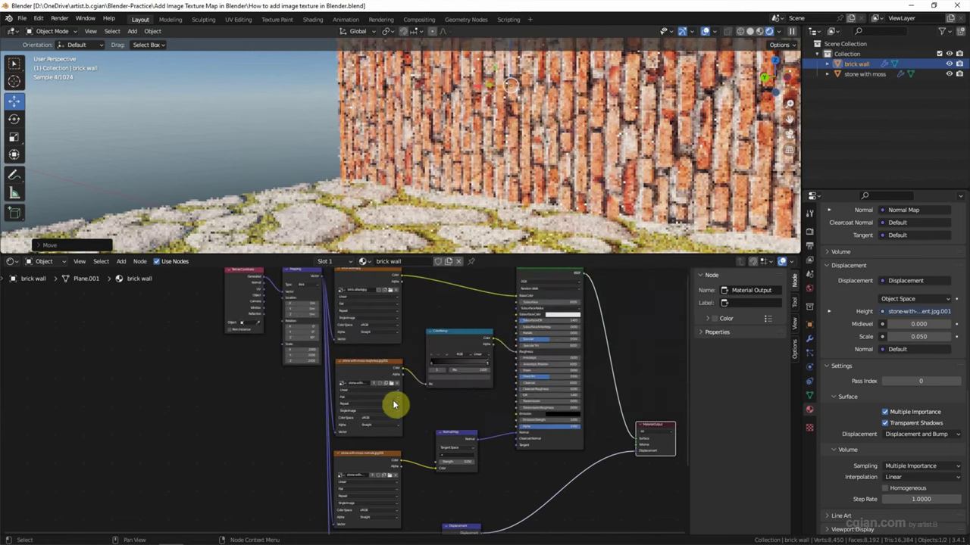
# Load brick-roughness.jpg into the brick wall material's roughness texture node and brick-normals.jpg into its normal texture node
pyautogui.click(390, 384)
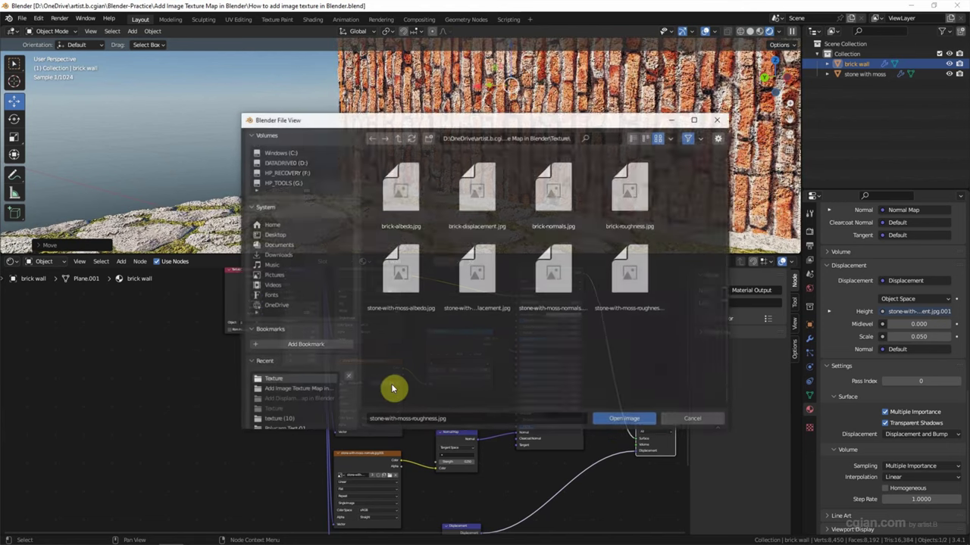
pyautogui.doubleClick(623, 195)
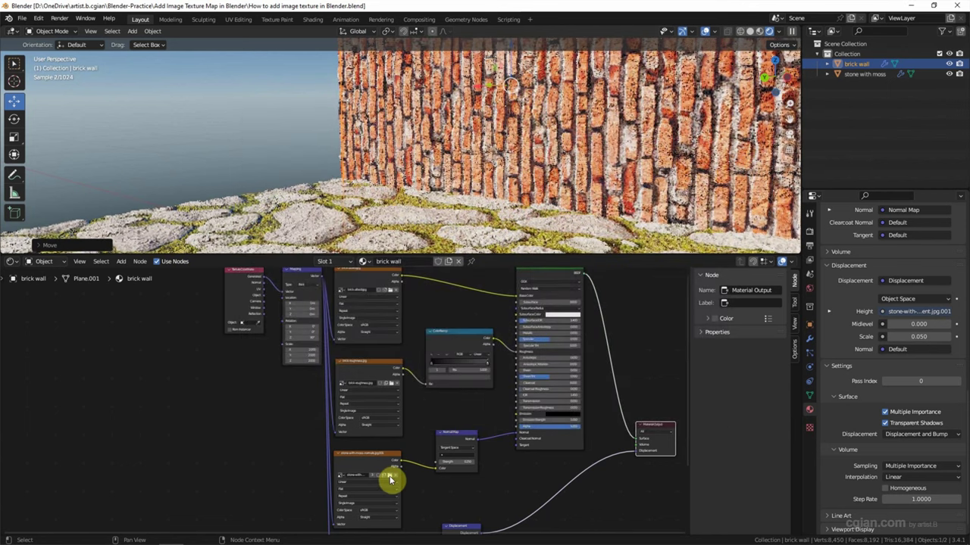
pyautogui.click(390, 476)
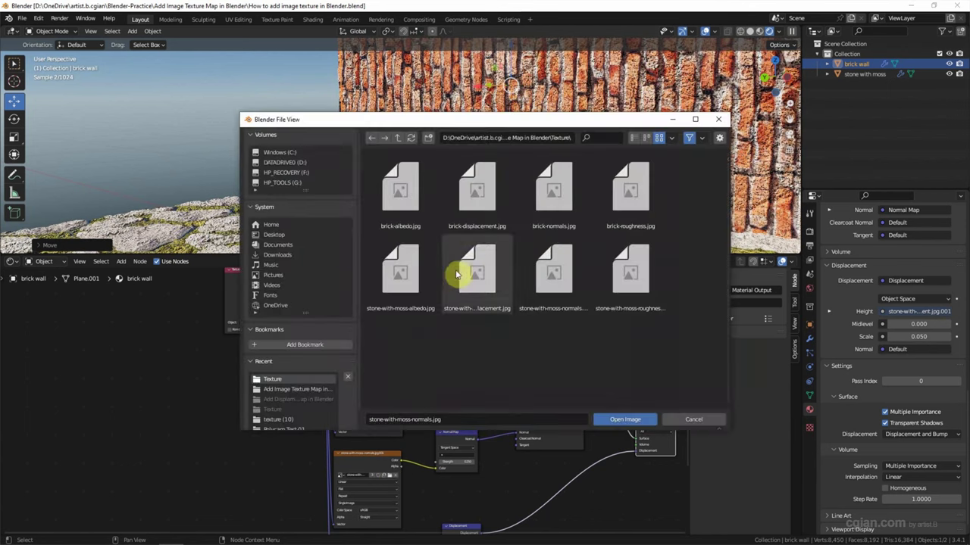
pyautogui.doubleClick(574, 201)
# Replace the image in the brick wall material's displacement texture node with brick-displacement.jpg
pyautogui.moveTo(459, 493); pyautogui.dragTo(476, 386, button='middle')
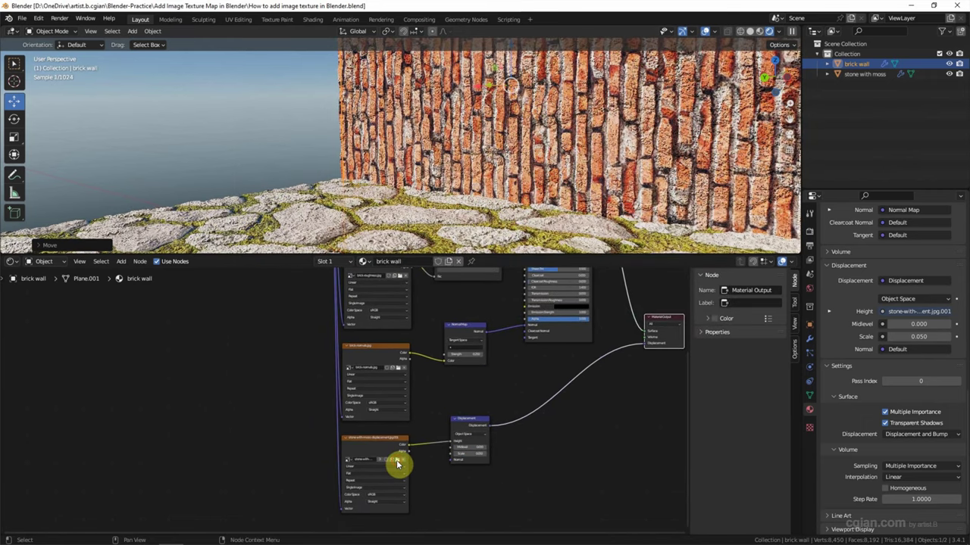
pyautogui.click(396, 459)
pyautogui.click(467, 206)
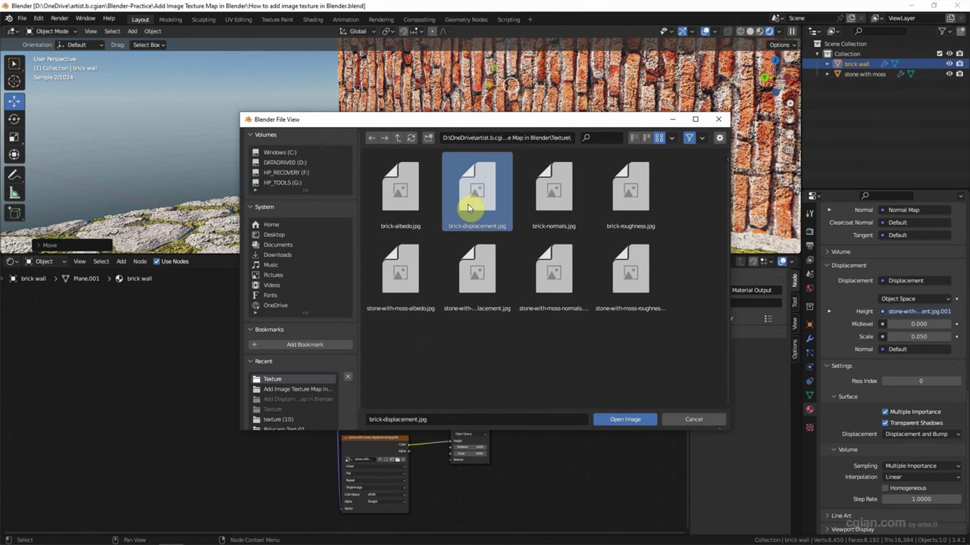
pyautogui.click(624, 420)
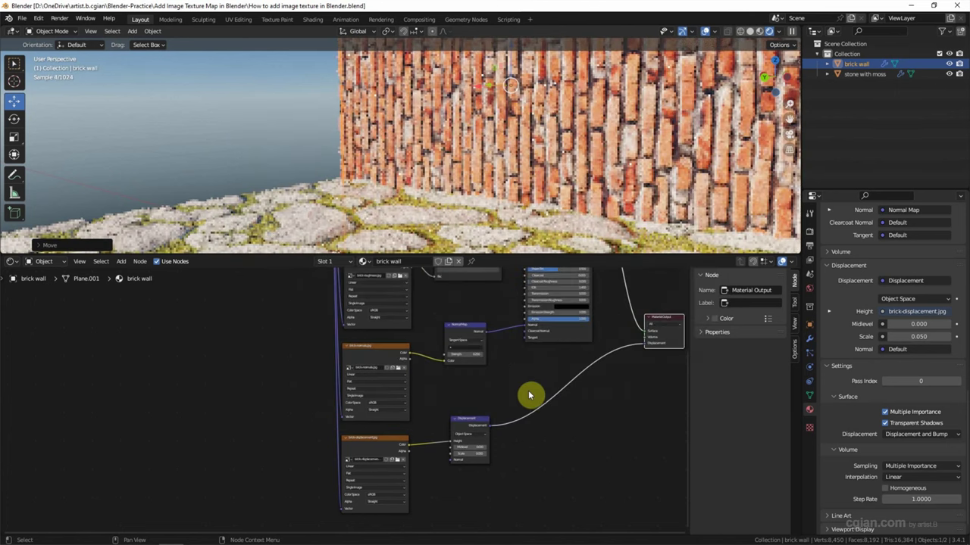
# Set the Z rotation in the brick wall material's Mapping node to 180° to reorient the brick texture
pyautogui.moveTo(465, 288); pyautogui.dragTo(484, 439, button='middle')
pyautogui.moveTo(465, 364); pyautogui.dragTo(470, 389, button='middle')
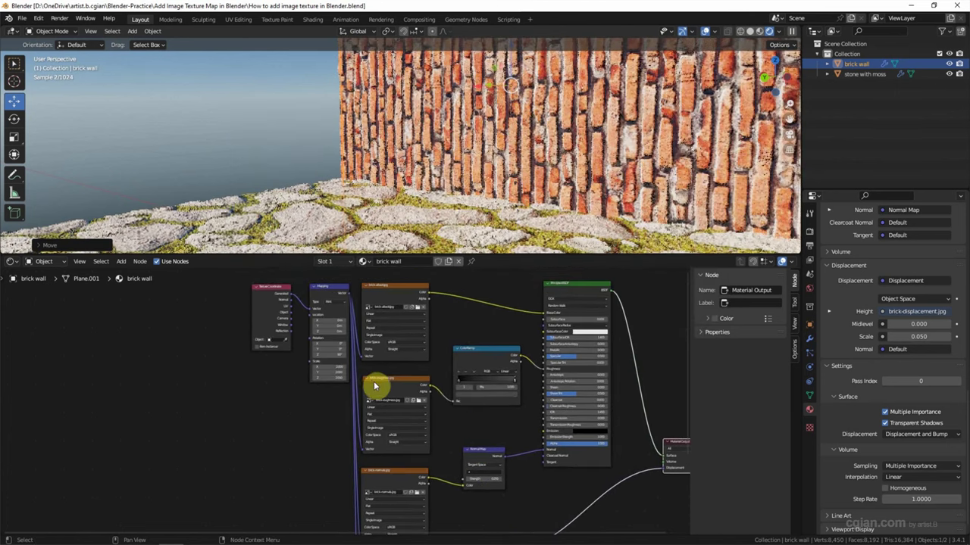
pyautogui.scroll(3, 326, 356)
pyautogui.scroll(1, 336, 329)
pyautogui.moveTo(337, 329); pyautogui.dragTo(350, 417, button='middle')
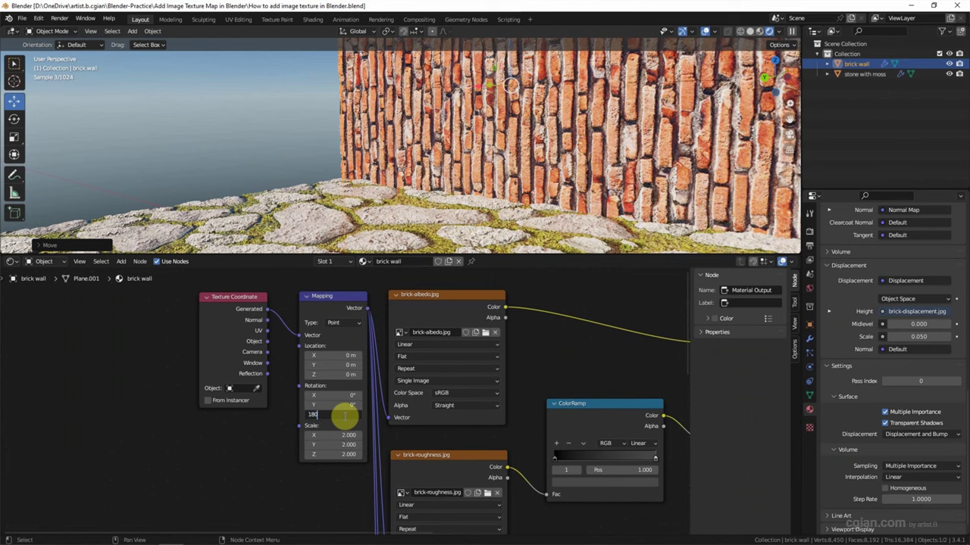
pyautogui.click(345, 415)
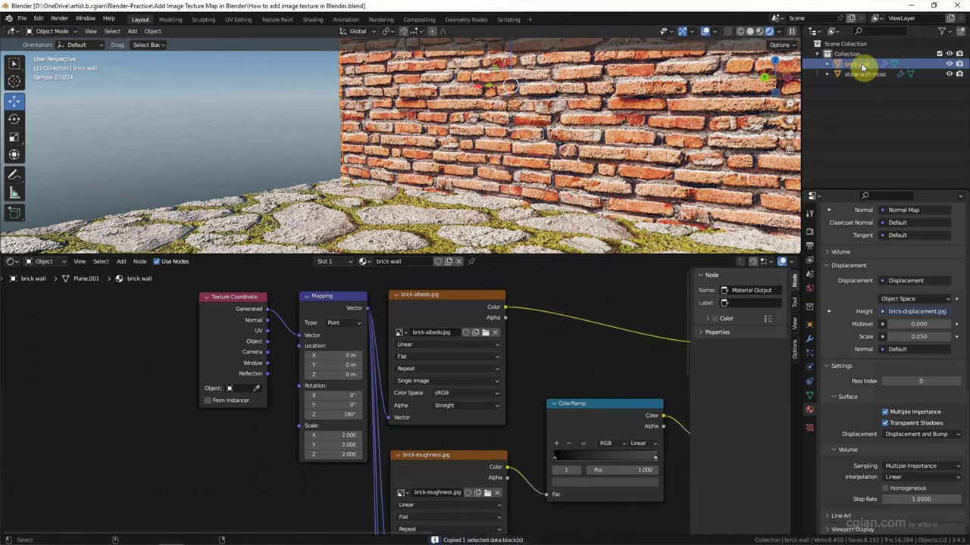
# Paste a copy of the brick wall object and set the copy's Z rotation to 90° so it stands perpendicular to the original
pyautogui.hotkey('ctrl', 'v')
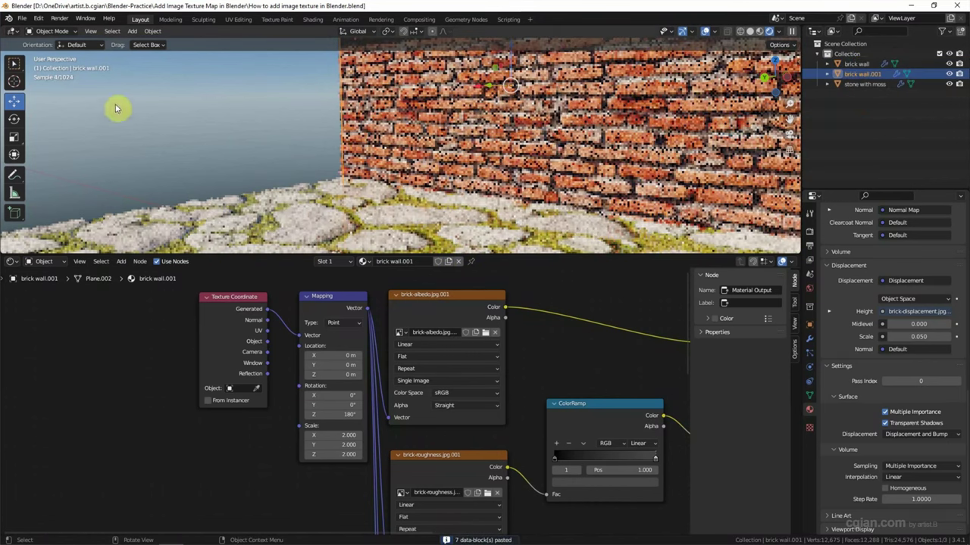
pyautogui.moveTo(501, 109); pyautogui.dragTo(440, 90, button='middle')
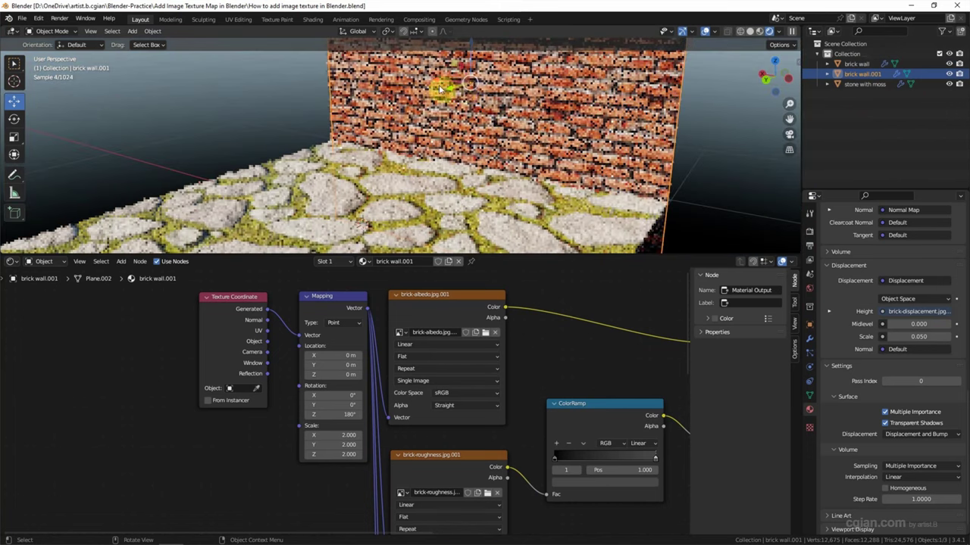
pyautogui.click(794, 62)
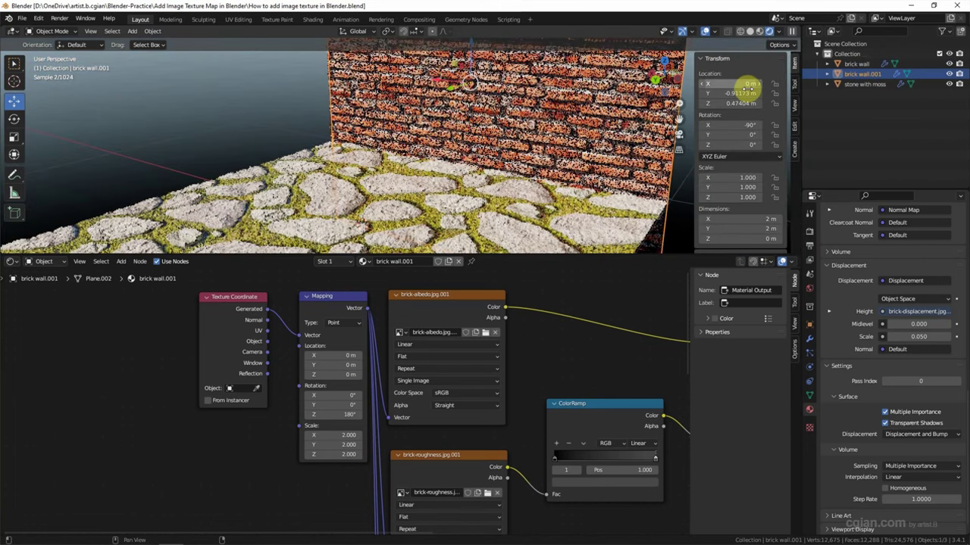
pyautogui.click(14, 121)
pyautogui.moveTo(466, 88); pyautogui.dragTo(677, 152)
pyautogui.doubleClick(716, 144)
pyautogui.write('90')
pyautogui.press('Return')
# Move the rotated brick wall copy forward from the rear wall along the stone floor
pyautogui.click(14, 101)
pyautogui.moveTo(473, 58); pyautogui.dragTo(489, 167)
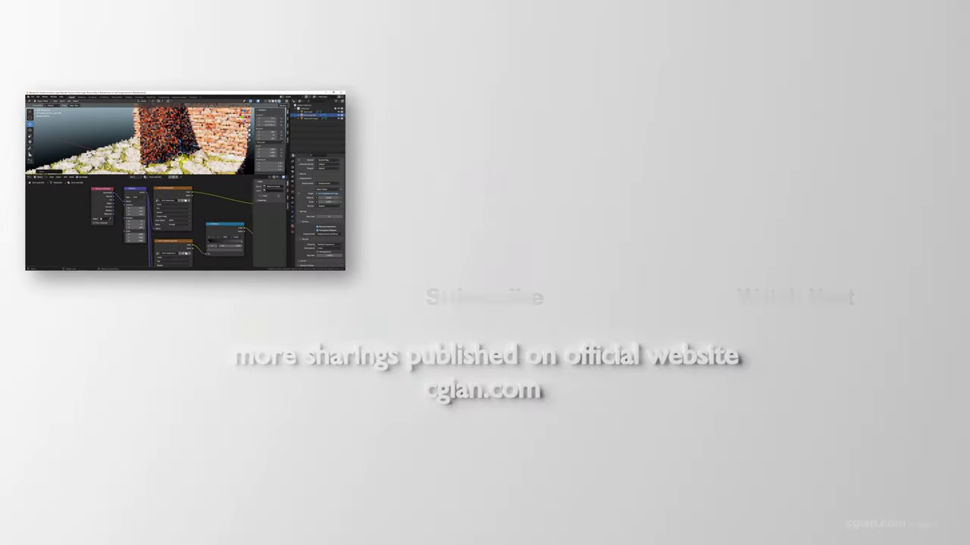